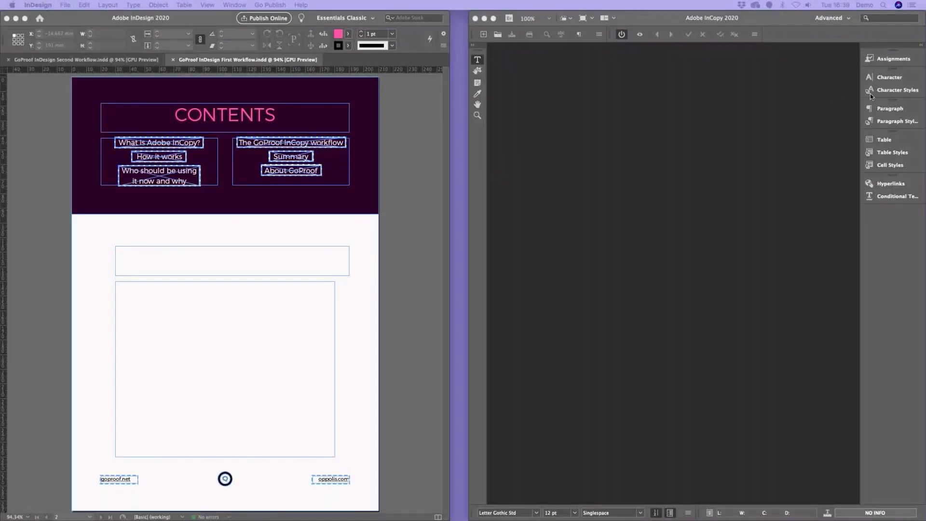
Look over the GoProof story lists in InDesign and InCopy, and browse the ebook's contents and "What is Adobe InCopy?" pages
{"action": "left_click", "coordinate": [434, 371]}
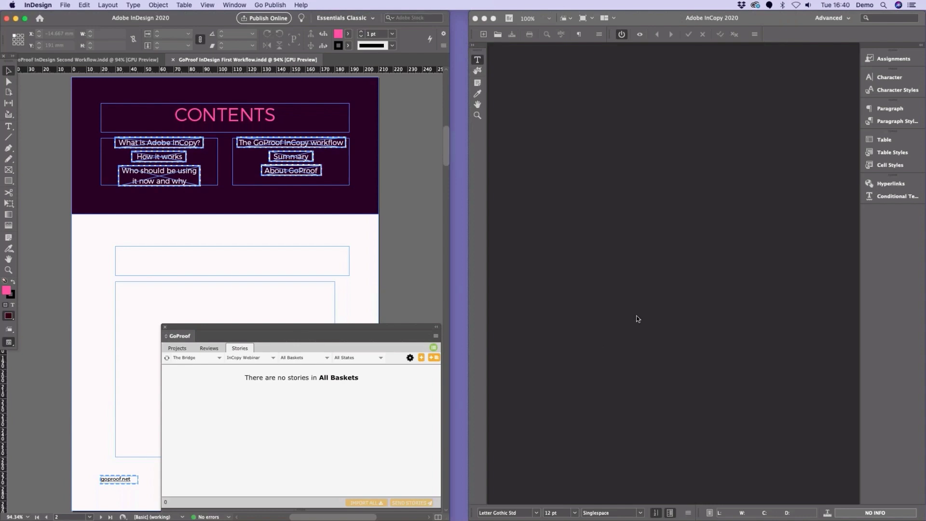
{"action": "left_click", "coordinate": [736, 245]}
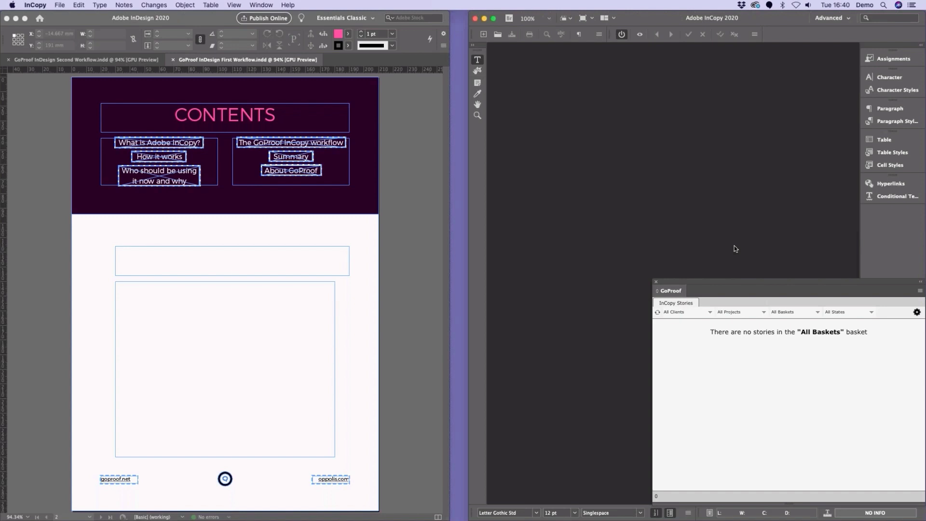
{"action": "left_click", "coordinate": [400, 148]}
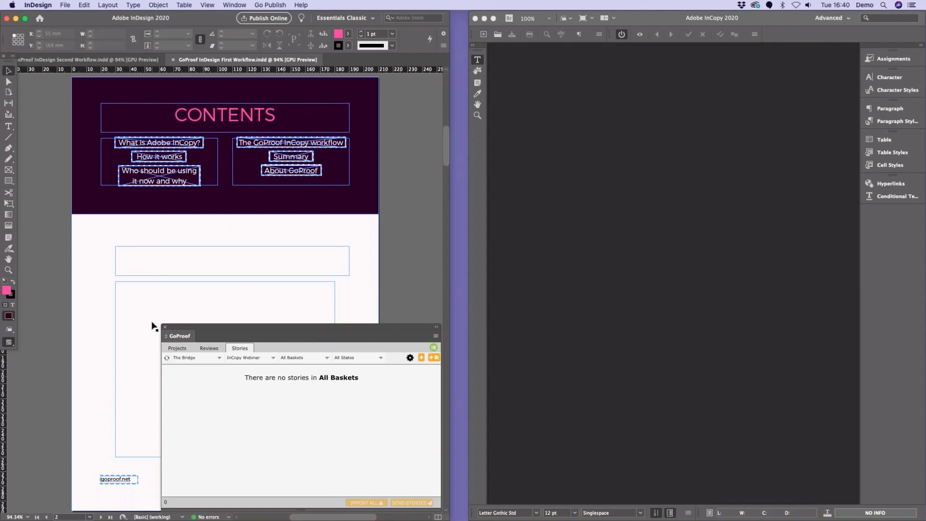
{"action": "scroll", "coordinate": [267, 238], "scroll_direction": "up", "scroll_amount": 10}
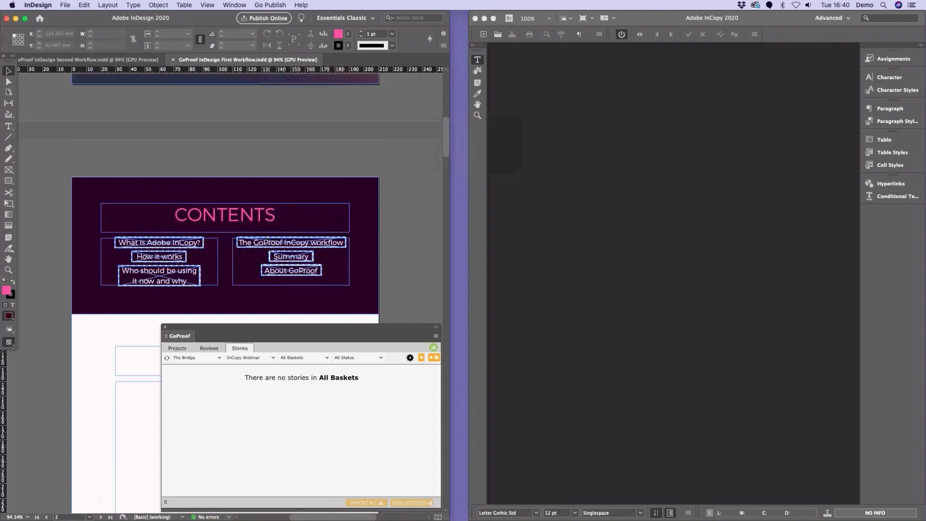
{"action": "scroll", "coordinate": [267, 238], "scroll_direction": "down", "scroll_amount": 20}
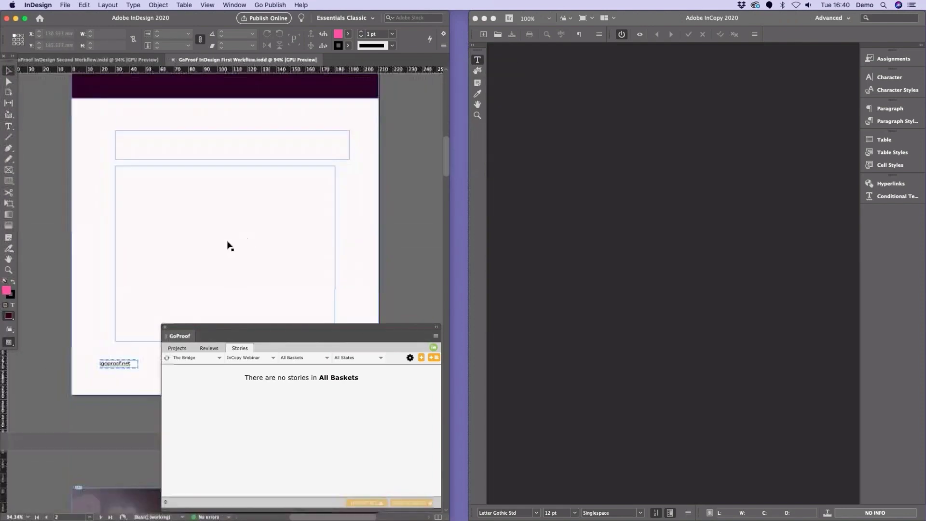
{"action": "scroll", "coordinate": [177, 255], "scroll_direction": "down", "scroll_amount": 5}
{"action": "scroll", "coordinate": [177, 255], "scroll_direction": "up", "scroll_amount": 15}
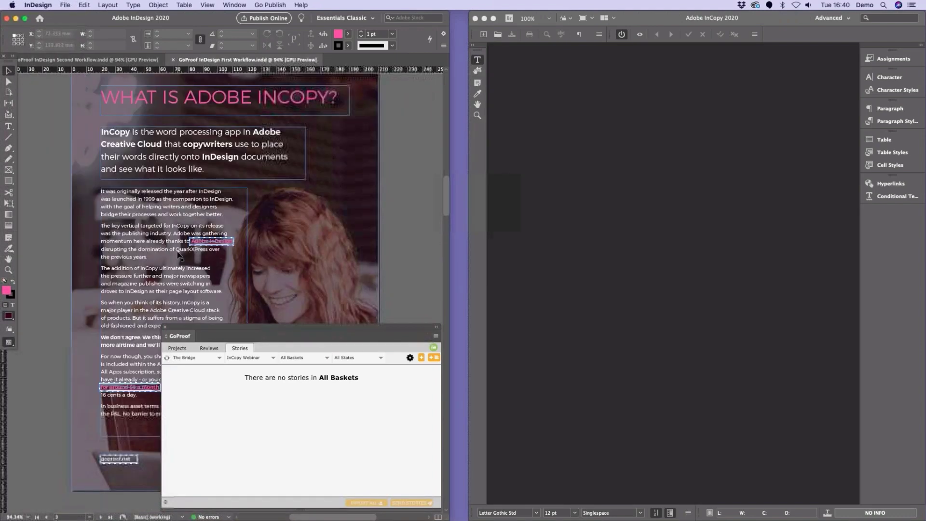
{"action": "scroll", "coordinate": [176, 254], "scroll_direction": "up", "scroll_amount": 5}
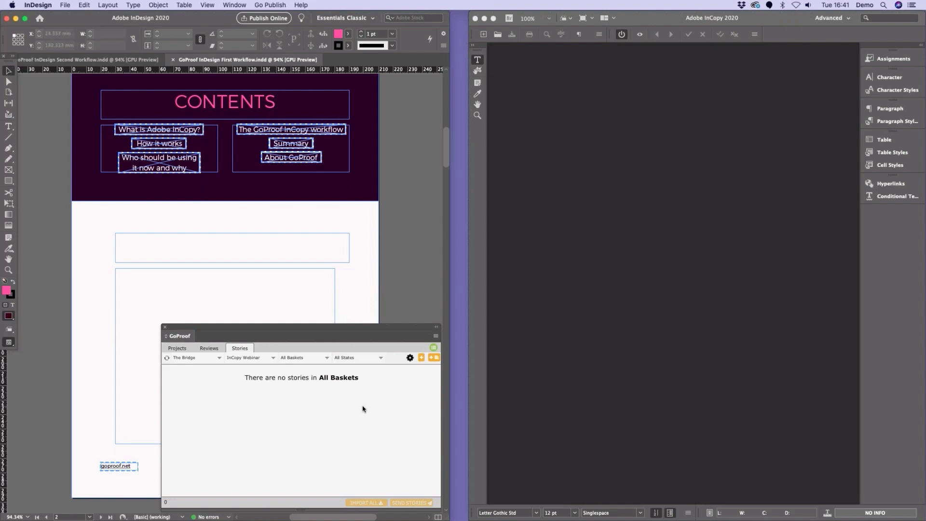
Create a GoProof story named "Intro Workflow 1" from the two empty text frames below the contents, and check its two components
{"action": "left_click_drag", "start_coordinate": [176, 254], "coordinate": [155, 292]}
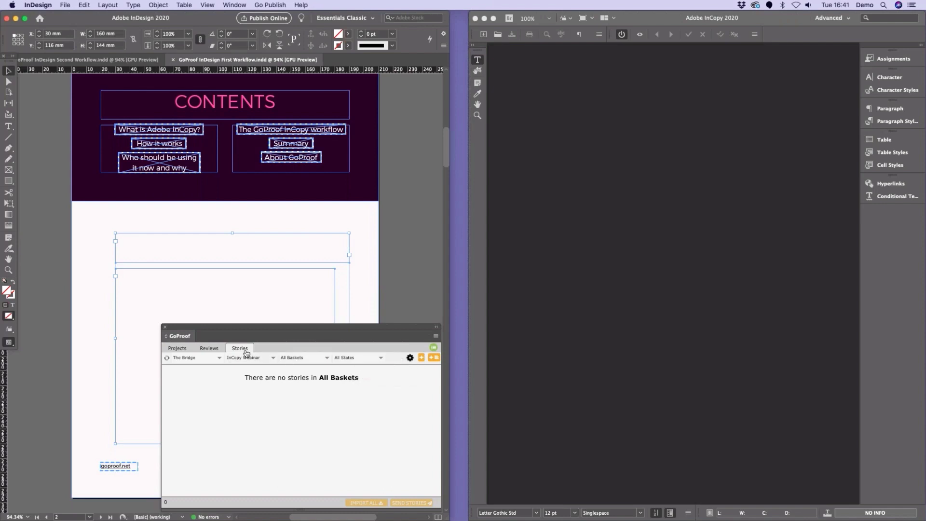
{"action": "left_click", "coordinate": [421, 357]}
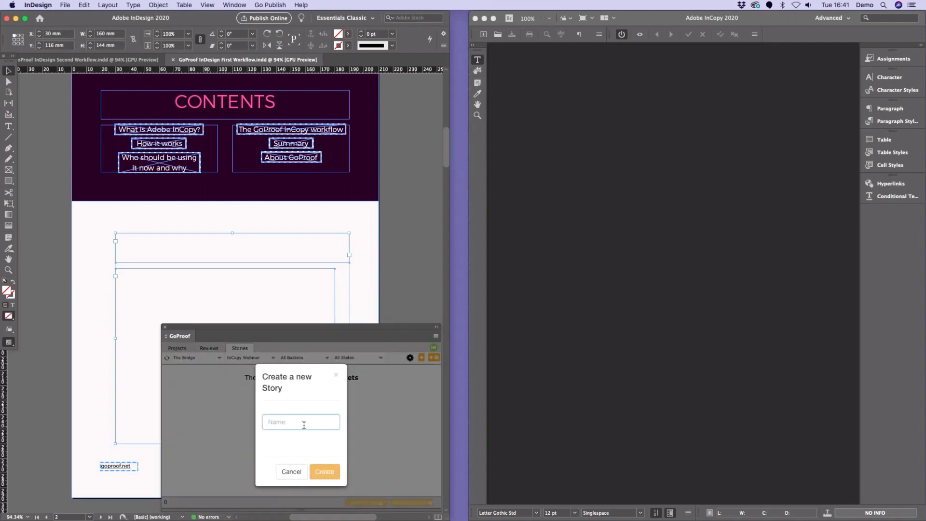
{"action": "type", "text": "Intro Workflow 1"}
{"action": "left_click", "coordinate": [325, 471]}
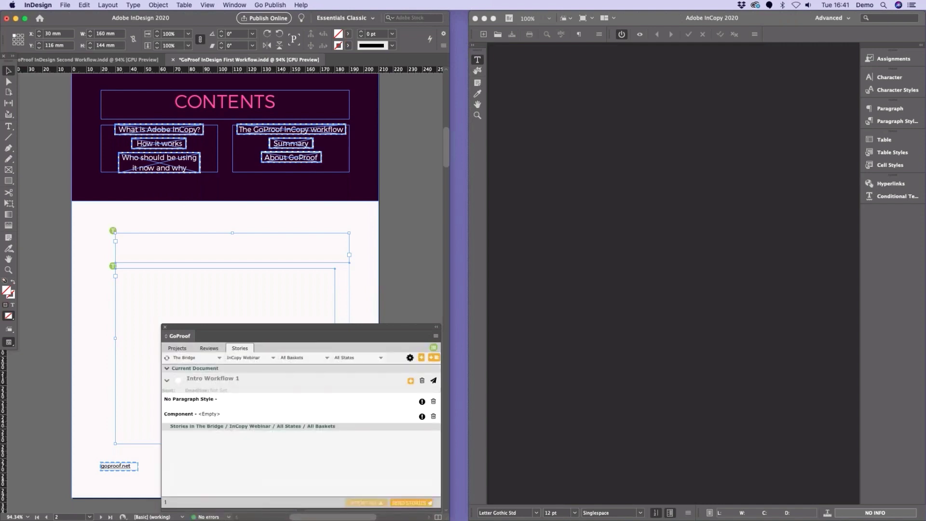
{"action": "left_click", "coordinate": [119, 239]}
{"action": "left_click", "coordinate": [131, 294]}
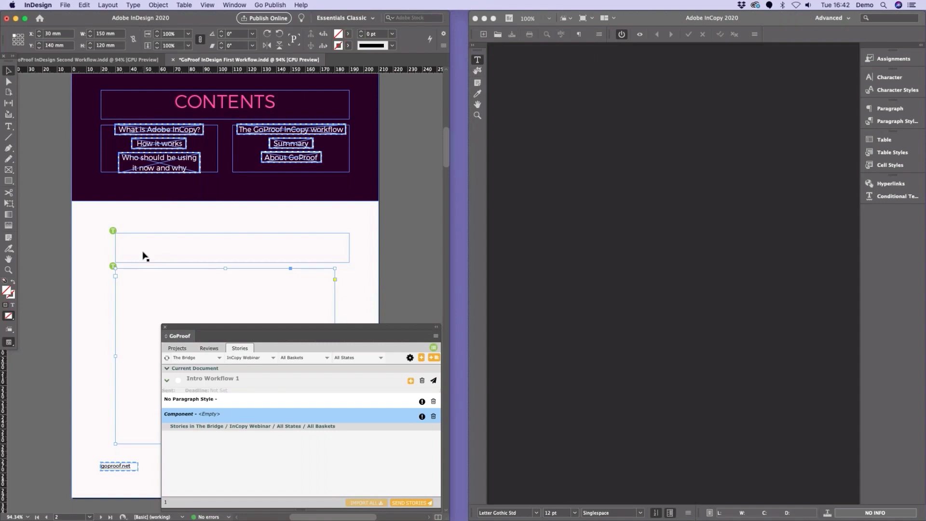
Start sending the Intro Workflow 1 story and assign it to the individual copy editor's basket instead of San Fran Studio
{"action": "left_click", "coordinate": [434, 382]}
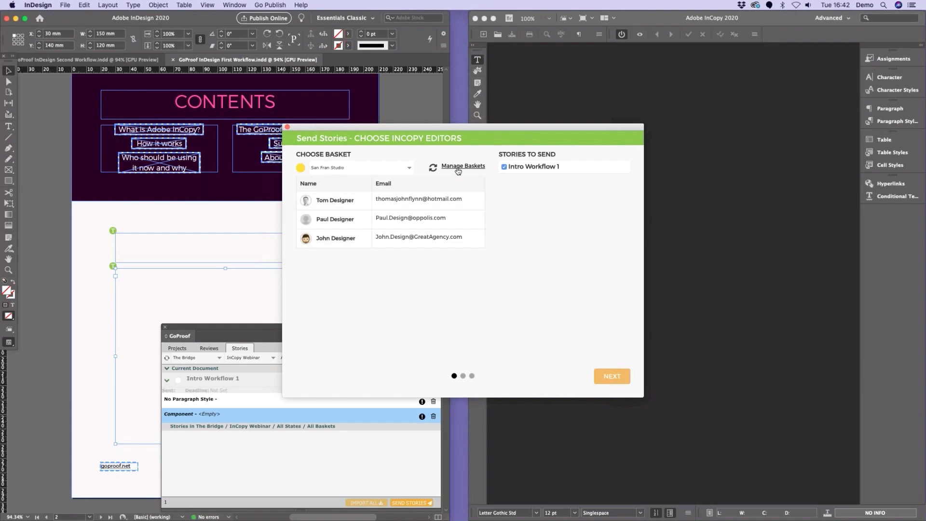
{"action": "left_click", "coordinate": [401, 170]}
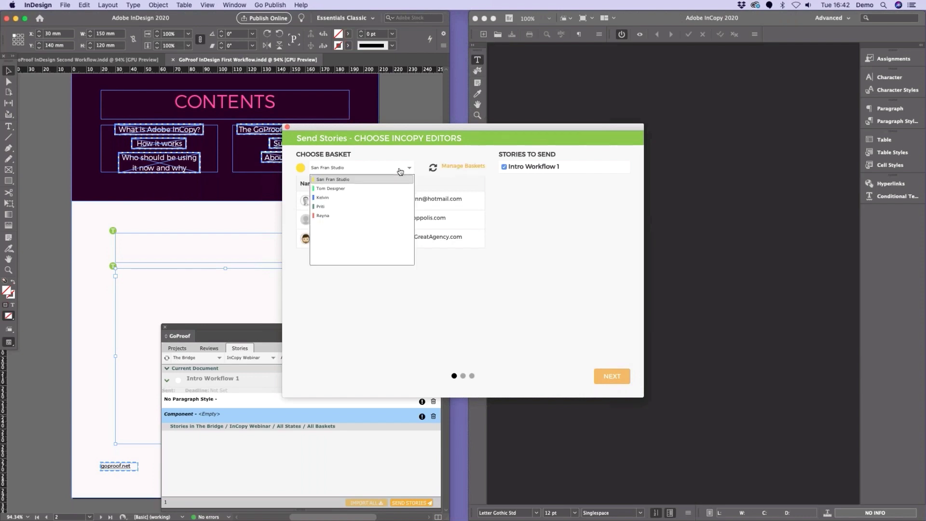
{"action": "left_click", "coordinate": [357, 199]}
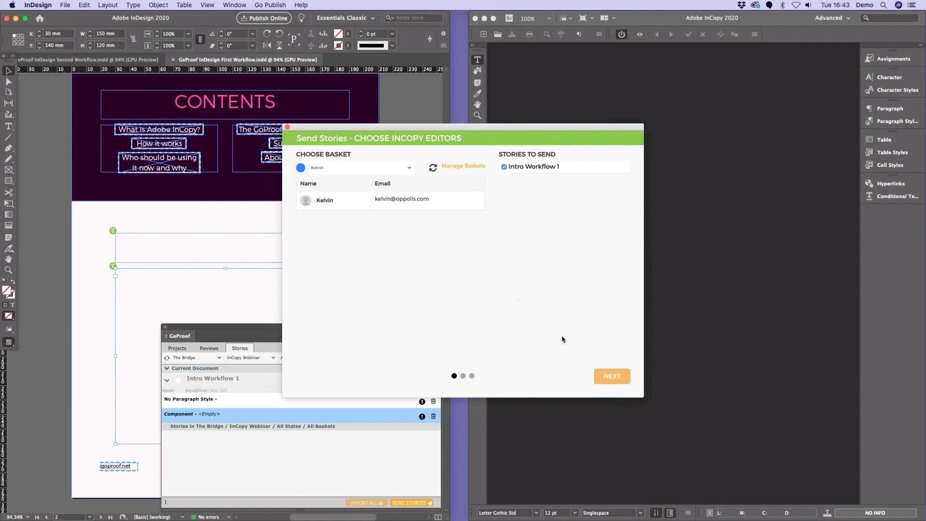
{"action": "left_click", "coordinate": [619, 381]}
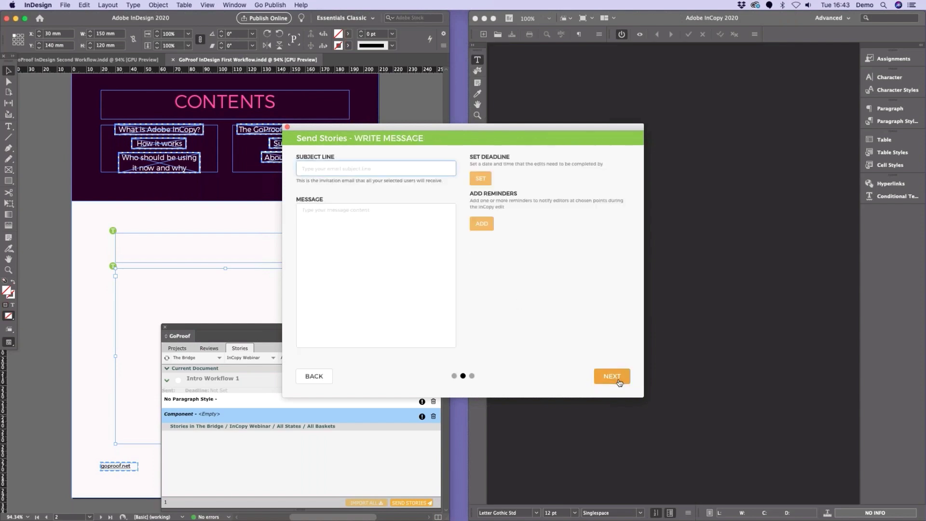
Leave the invitation subject and message blank, keep the state as Ready for Copy Editor, and send the story
{"action": "left_click", "coordinate": [363, 272]}
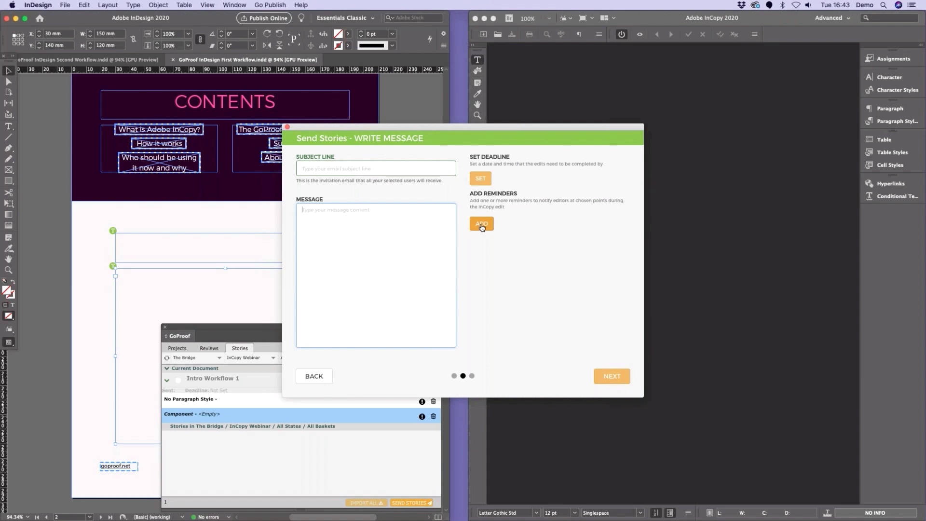
{"action": "left_click", "coordinate": [613, 377]}
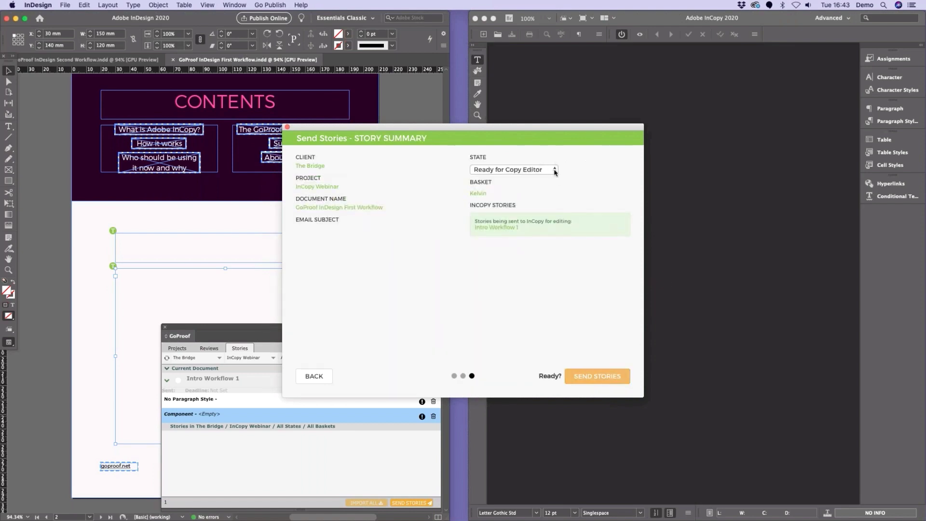
{"action": "left_click", "coordinate": [555, 171]}
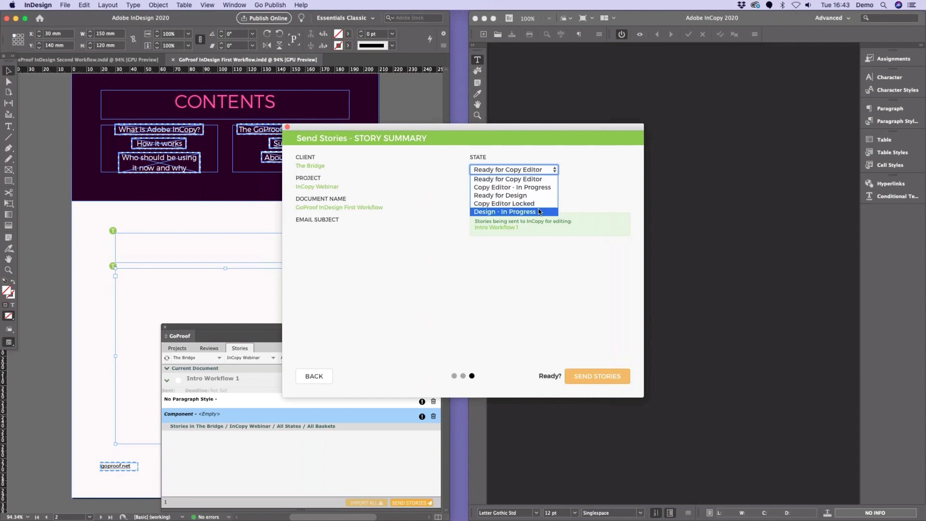
{"action": "left_click", "coordinate": [509, 179]}
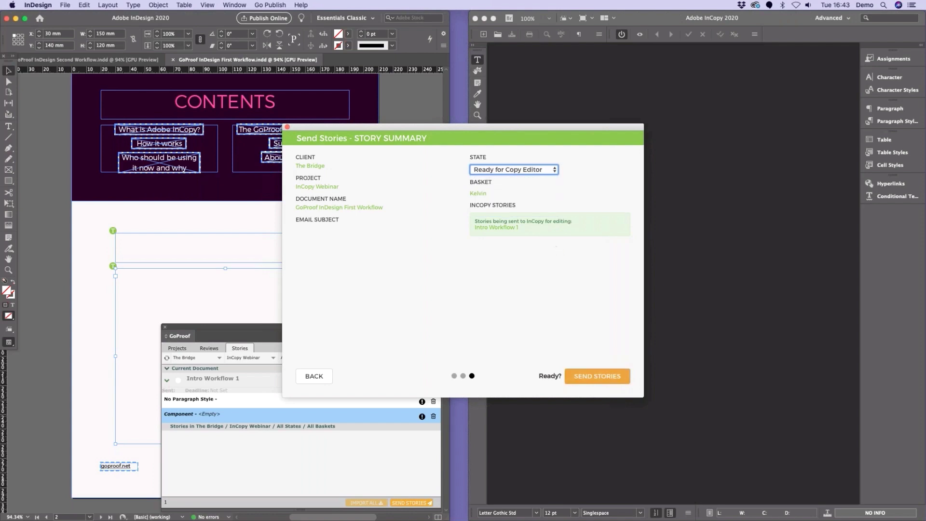
{"action": "left_click", "coordinate": [587, 378]}
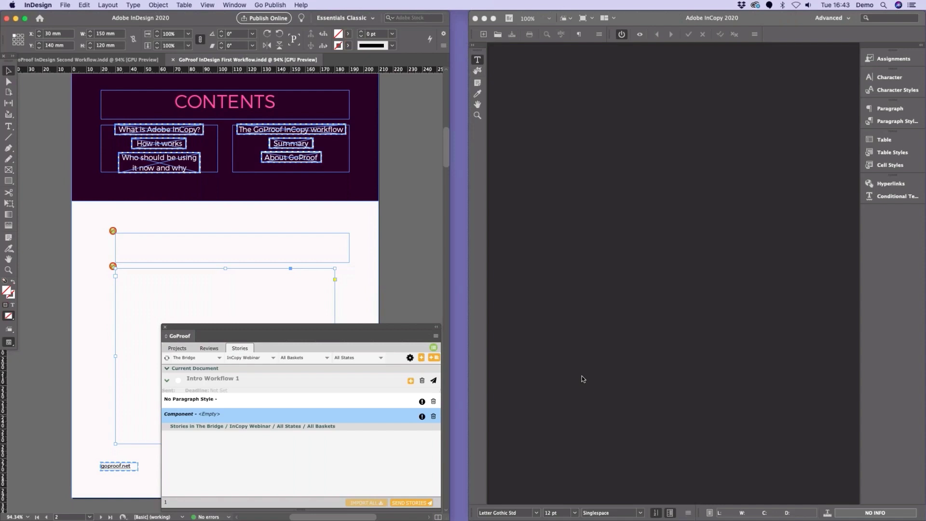
Switch to InCopy and open the Intro Workflow 1 story for editing from the GoProof story list
{"action": "left_click", "coordinate": [737, 208]}
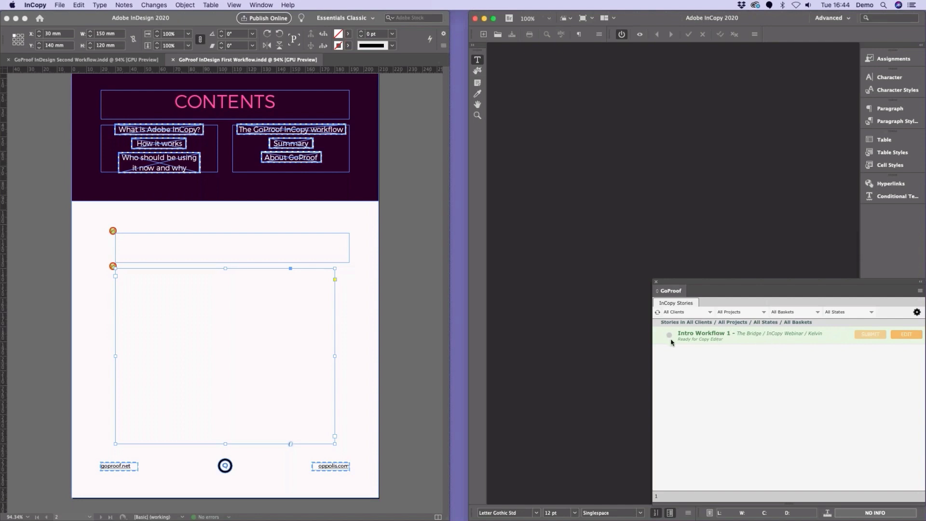
{"action": "left_click", "coordinate": [907, 334]}
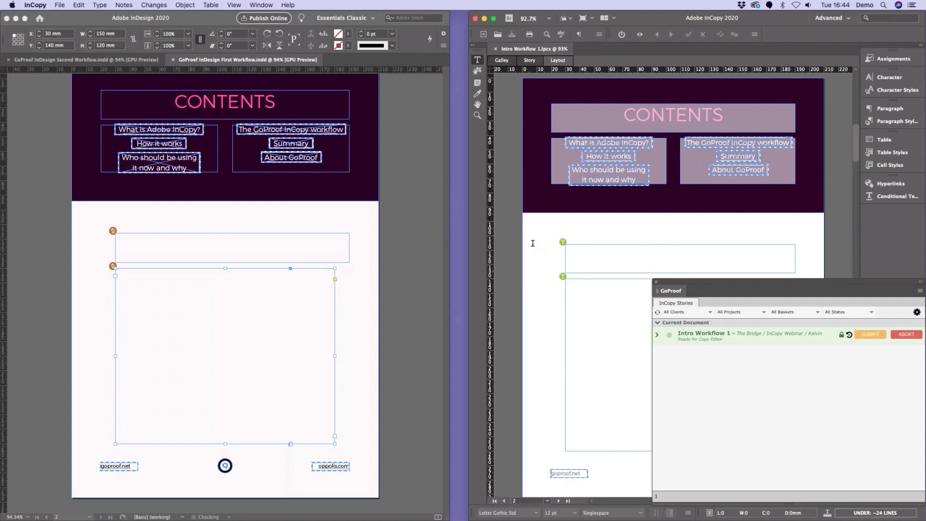
{"action": "left_click", "coordinate": [583, 260]}
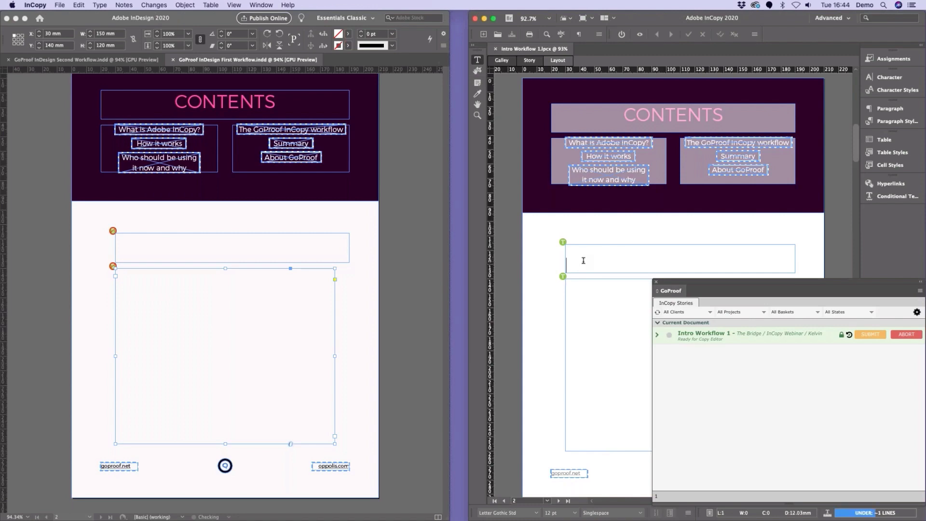
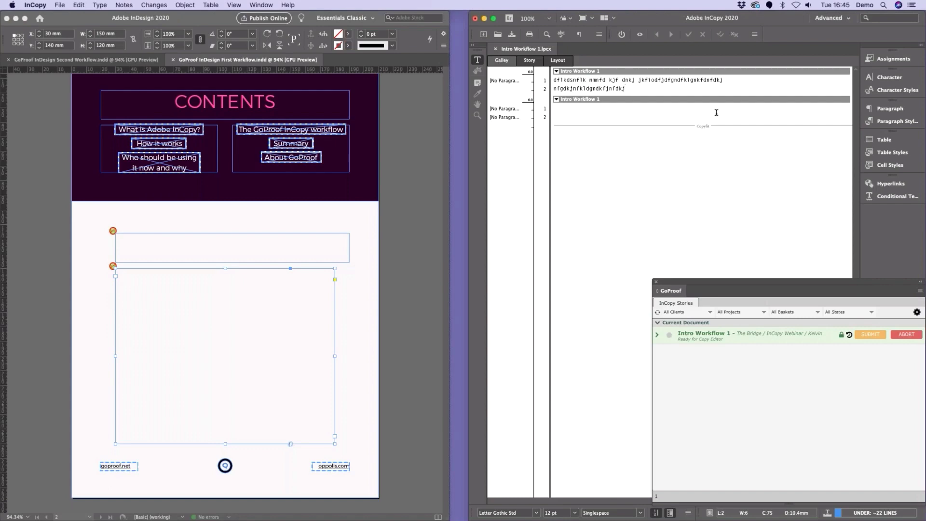
Show the story in Layout view and replace the large frame's dummy text with the copied "Welcome to our ebook!" text
{"action": "left_click", "coordinate": [559, 61]}
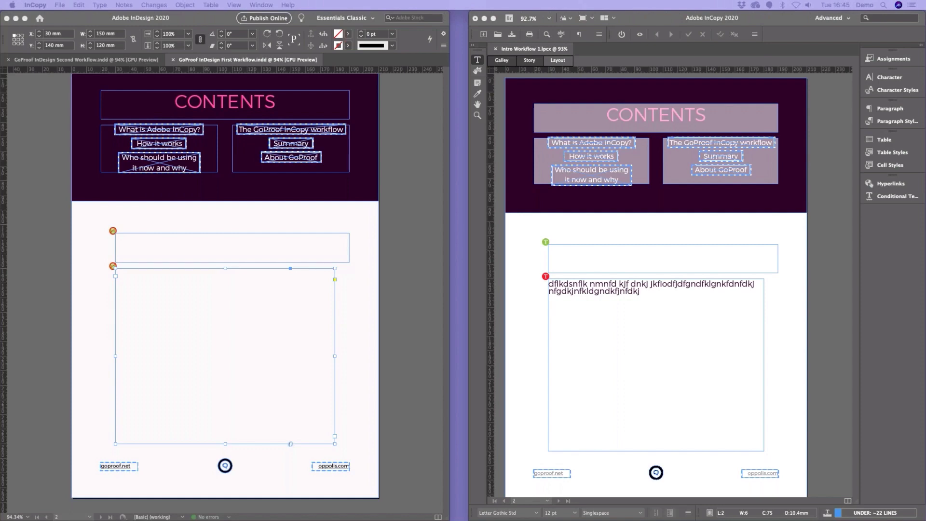
{"action": "left_click", "coordinate": [674, 320]}
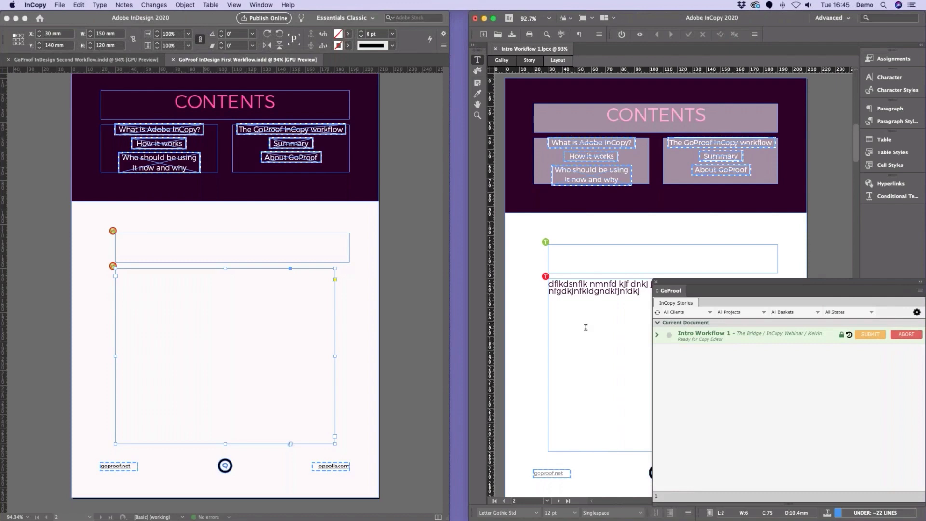
{"action": "key", "text": "super+a"}
{"action": "key", "text": "super+v"}
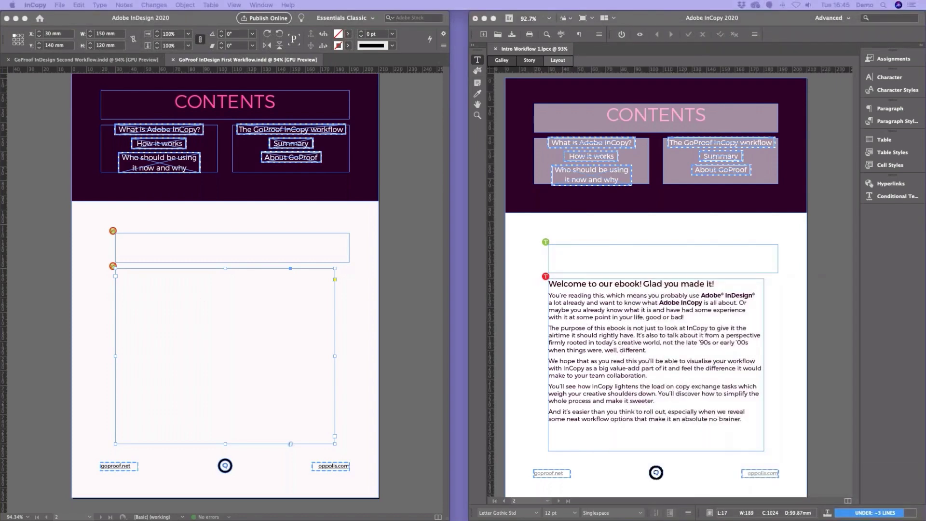
Enter the heading "INTRODUCTION" in the empty frame above the body copy
{"action": "left_click", "coordinate": [577, 260]}
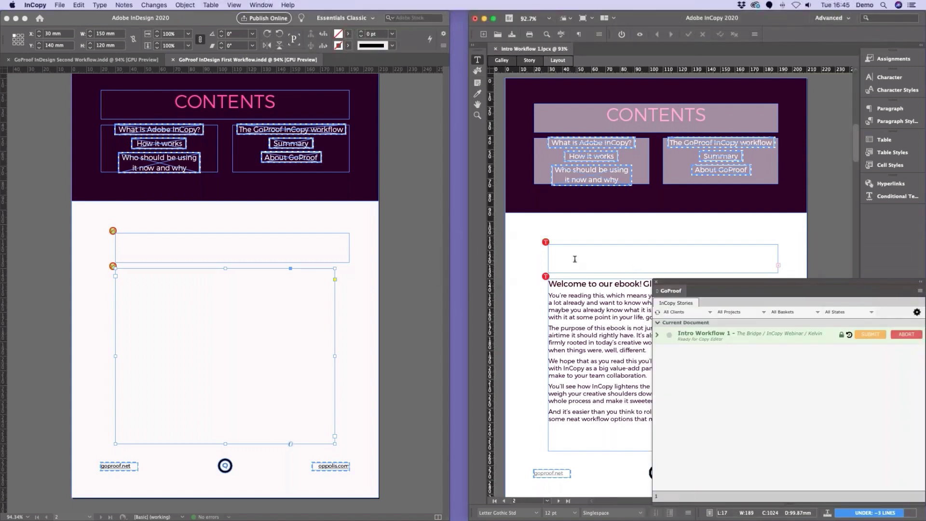
{"action": "left_click", "coordinate": [574, 259]}
{"action": "type", "text": "INTRODUCTION"}
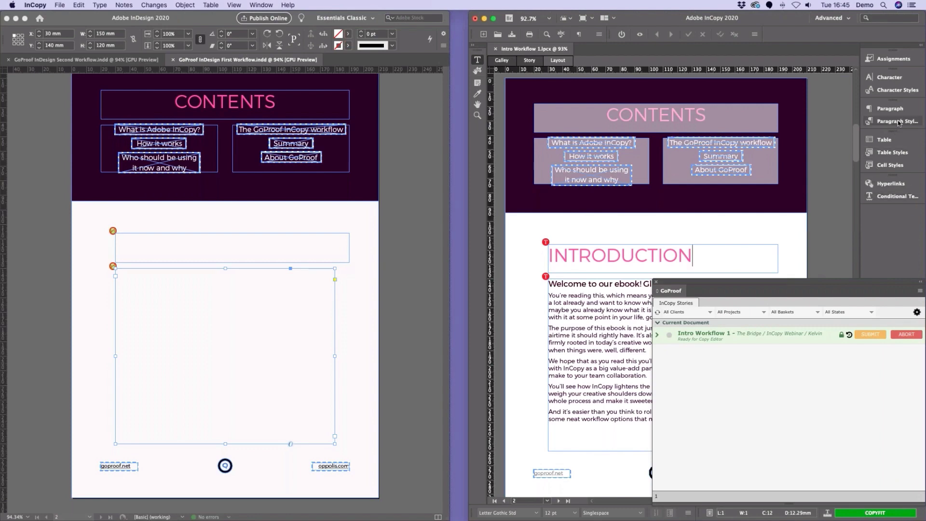
Review the available paragraph styles and view the copy in Story view
{"action": "left_click", "coordinate": [880, 123]}
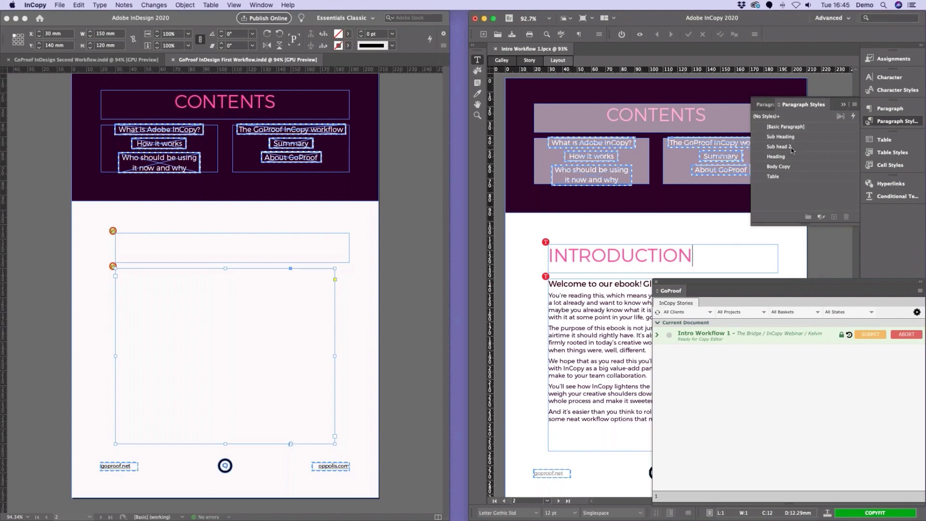
{"action": "left_click", "coordinate": [602, 309]}
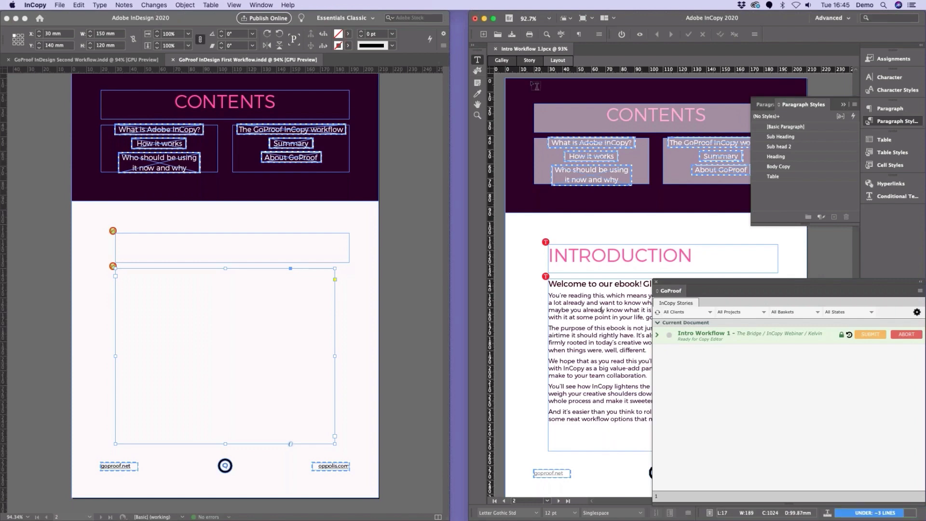
{"action": "left_click", "coordinate": [530, 61]}
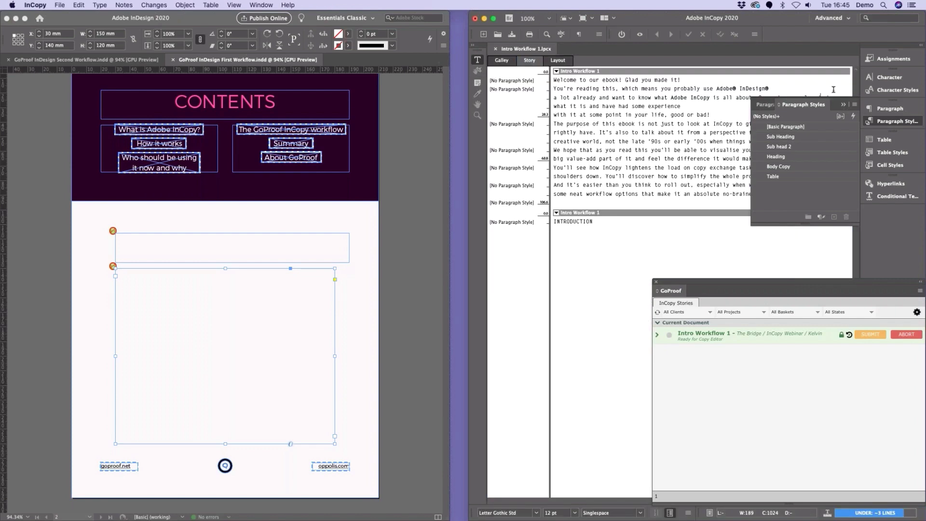
{"action": "left_click", "coordinate": [843, 104]}
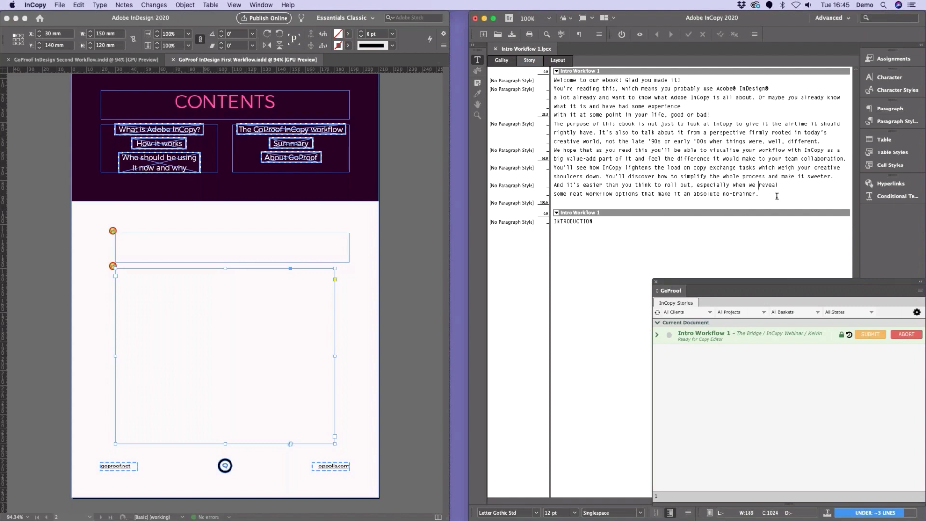
Insert three blank lines before the paragraph beginning "You'll see how InCopy lightens the load" to lengthen the body copy
{"action": "key", "text": "Up"}
{"action": "key", "text": "Up"}
{"action": "key", "text": "Return"}
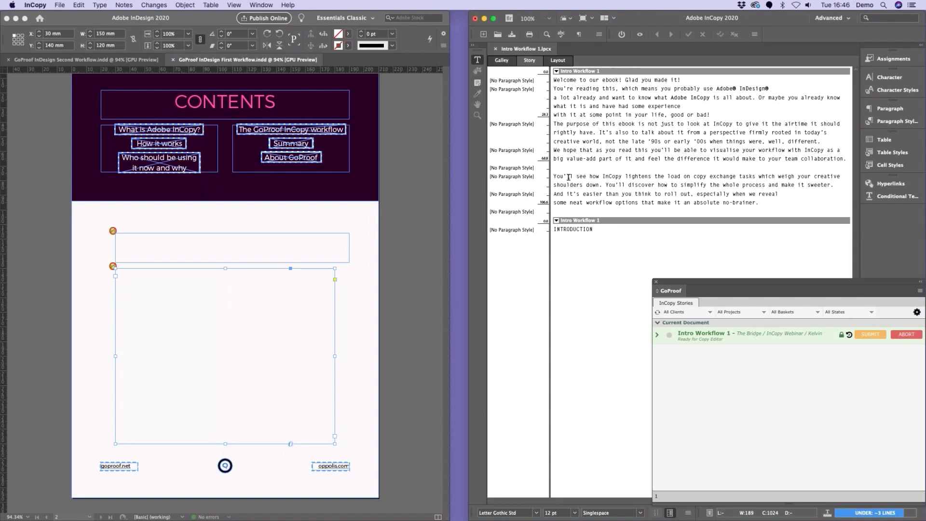
{"action": "key", "text": "Return"}
{"action": "key", "text": "Return"}
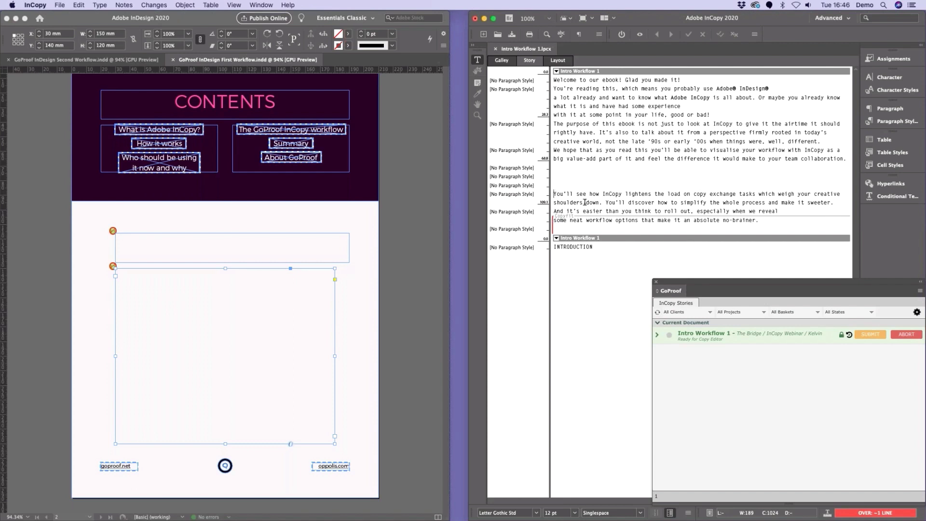
Check the copy in Layout view, delete two of the blank lines above the "You'll see how InCopy lightens the load" paragraph in Story view, and return to Layout view
{"action": "left_click", "coordinate": [559, 59]}
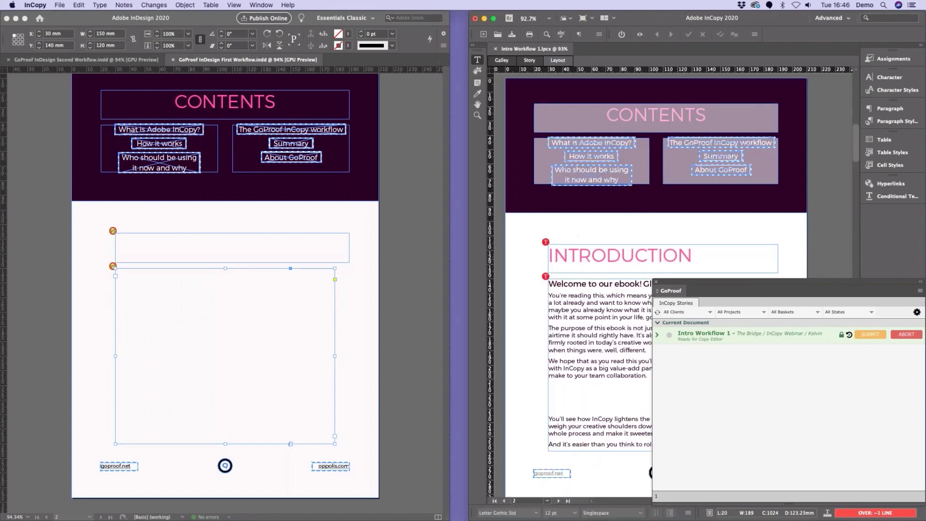
{"action": "left_click", "coordinate": [540, 62]}
{"action": "left_click", "coordinate": [575, 181]}
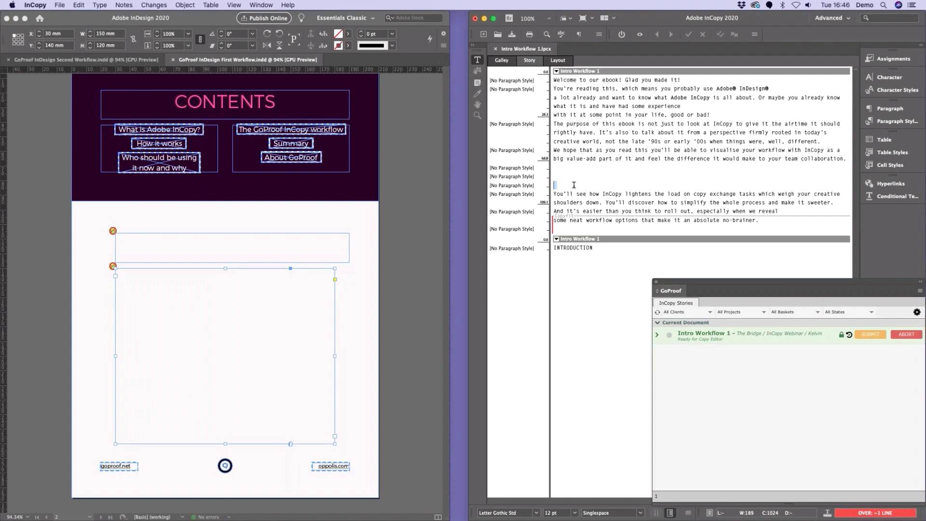
{"action": "key", "text": "BackSpace"}
{"action": "key", "text": "BackSpace"}
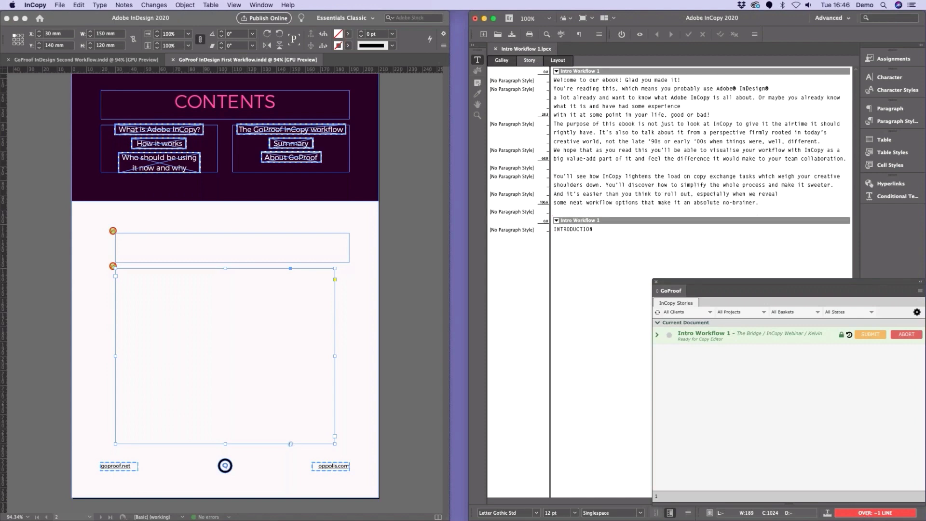
{"action": "left_click", "coordinate": [557, 61]}
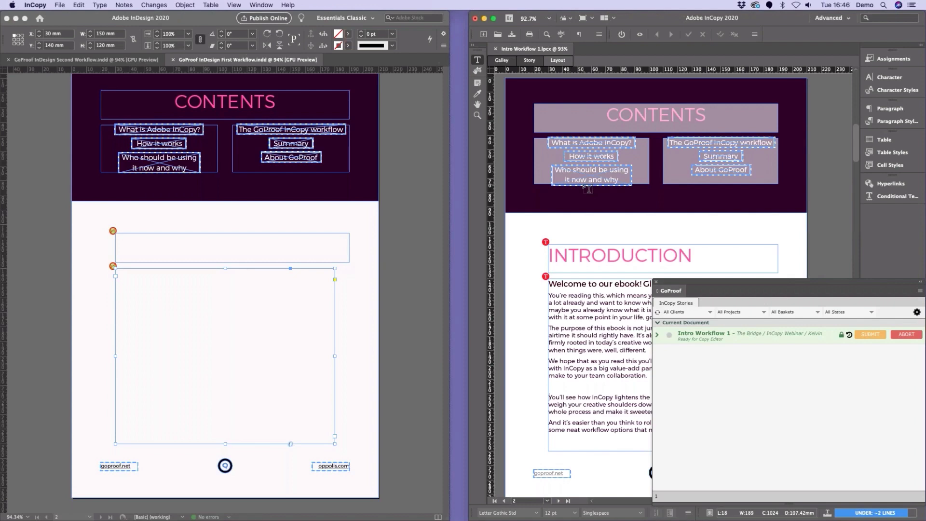
Submit the Intro Workflow 1 text changes to the San Fran Studio basket with the status Ready for Design
{"action": "left_click", "coordinate": [871, 335]}
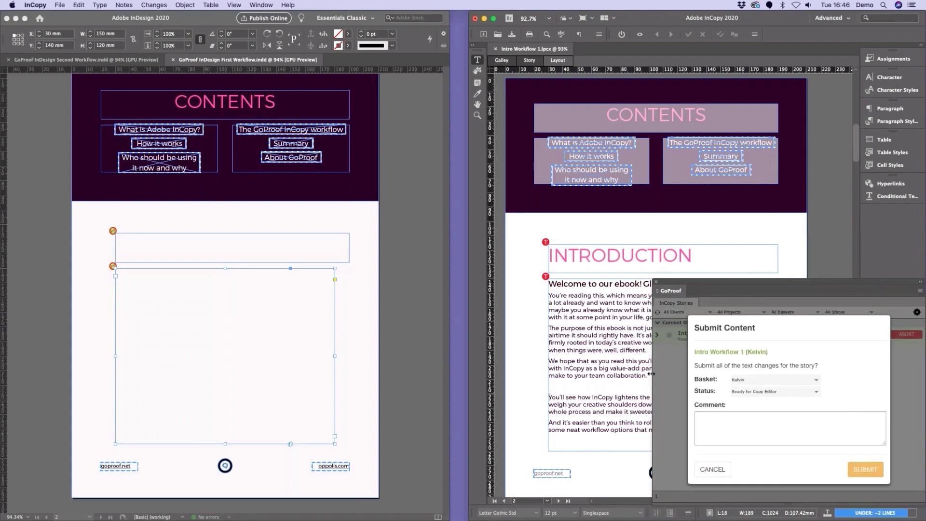
{"action": "left_click", "coordinate": [816, 381]}
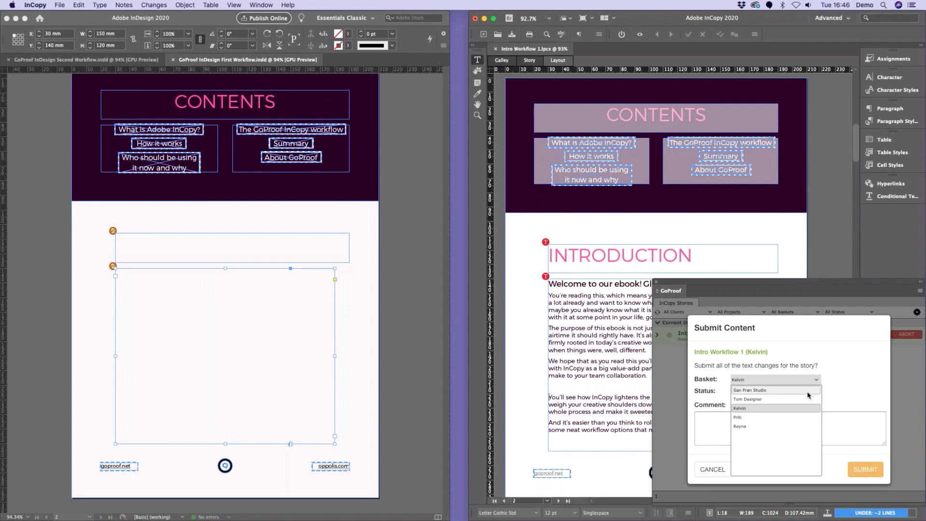
{"action": "left_click", "coordinate": [781, 391]}
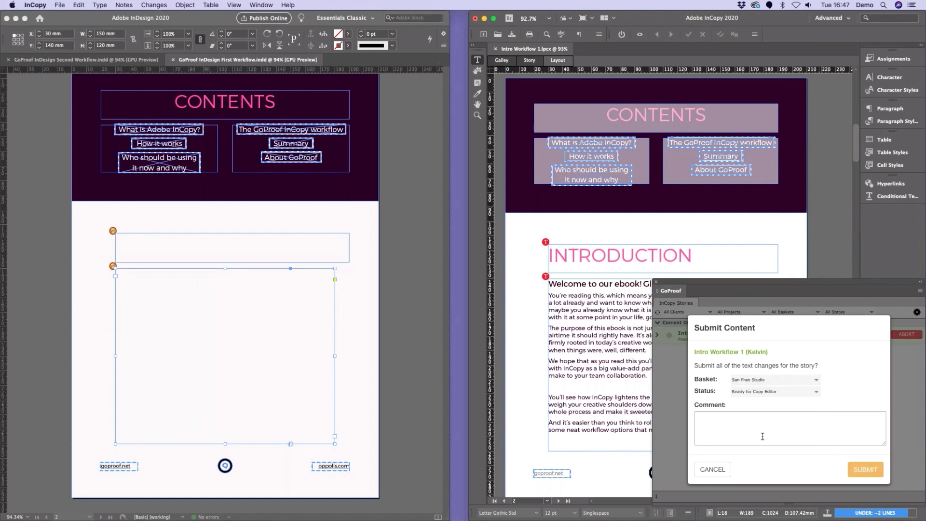
{"action": "left_click", "coordinate": [820, 392]}
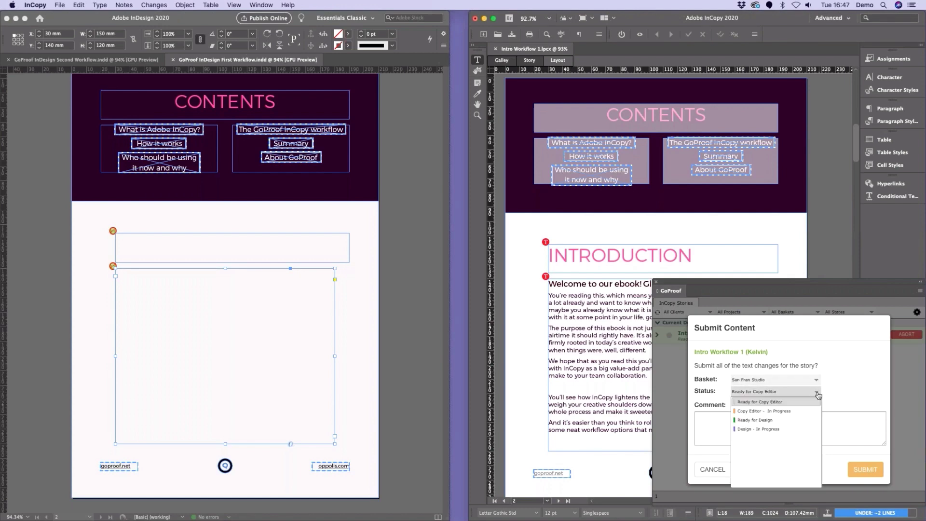
{"action": "left_click", "coordinate": [797, 420]}
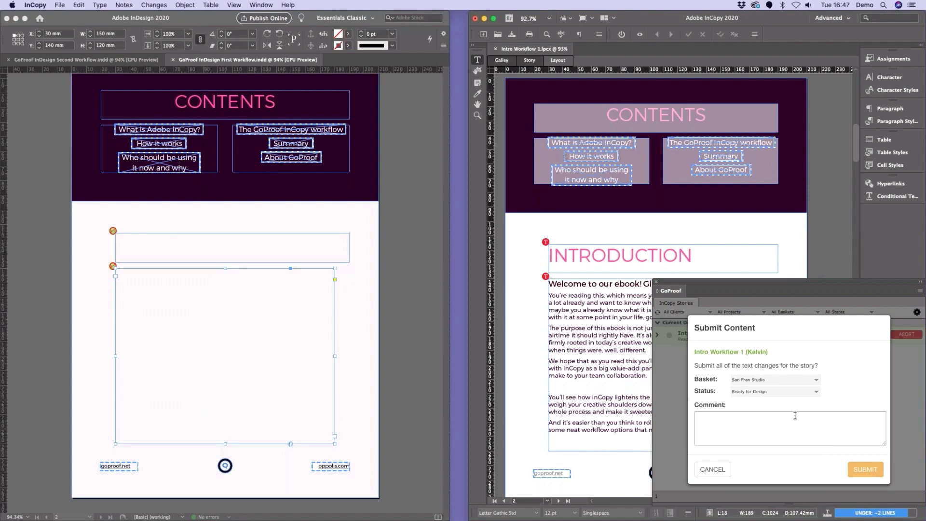
{"action": "left_click", "coordinate": [863, 471]}
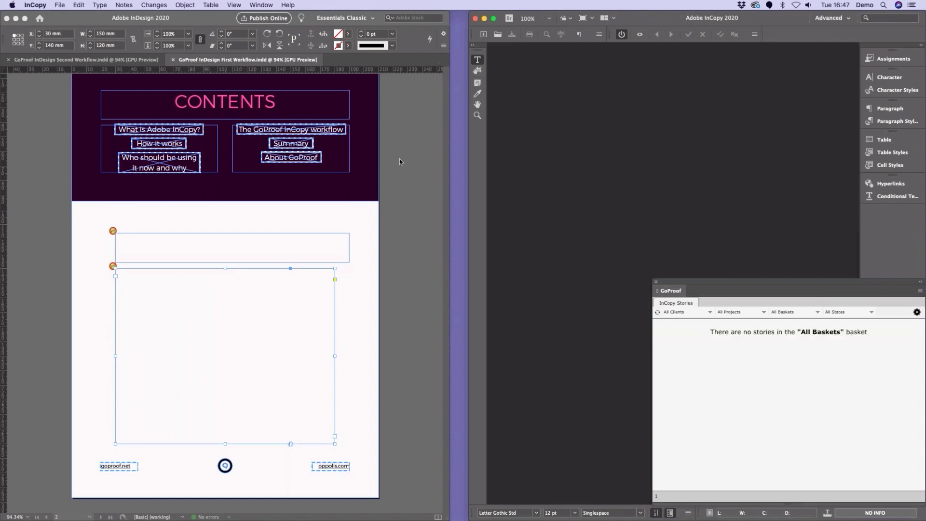
Switch to InDesign, import version 2 of the Intro Workflow 1 copy, and narrow the body text frame to about 120.5 mm wide
{"action": "left_click", "coordinate": [371, 289]}
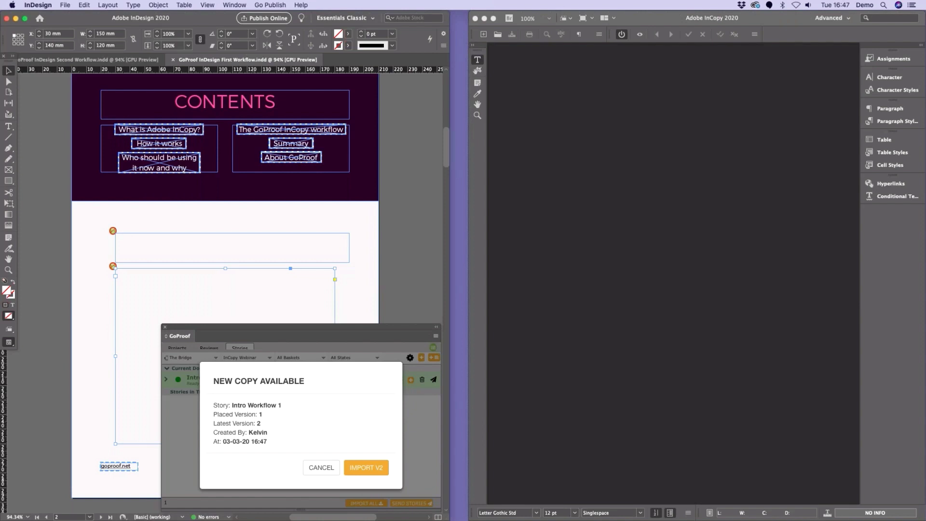
{"action": "left_click", "coordinate": [370, 468]}
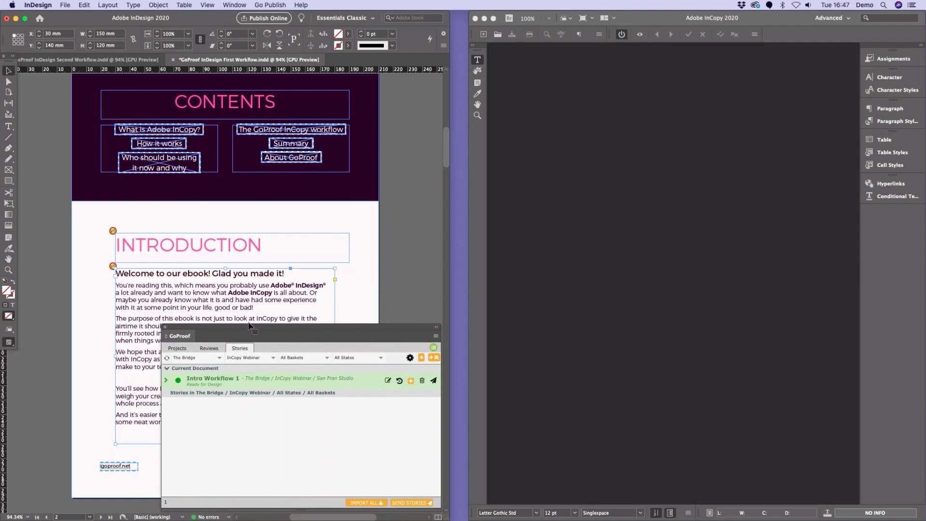
{"action": "left_click_drag", "start_coordinate": [251, 327], "coordinate": [409, 325]}
{"action": "left_click_drag", "start_coordinate": [334, 444], "coordinate": [292, 443]}
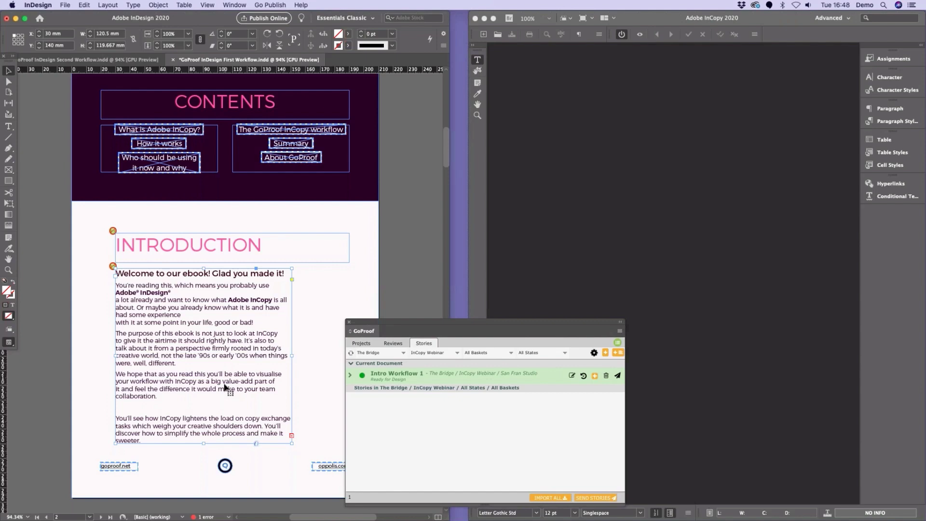
Send the story to the copy editor's basket with the status Copy Editor - In Progress and the updated design included
{"action": "right_click", "coordinate": [229, 349]}
{"action": "mouse_move", "coordinate": [317, 512]}
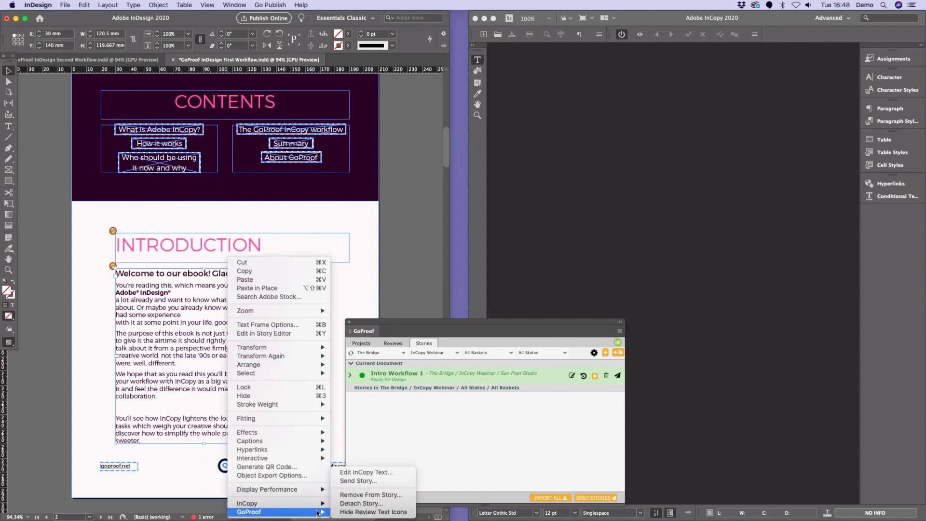
{"action": "left_click", "coordinate": [365, 481]}
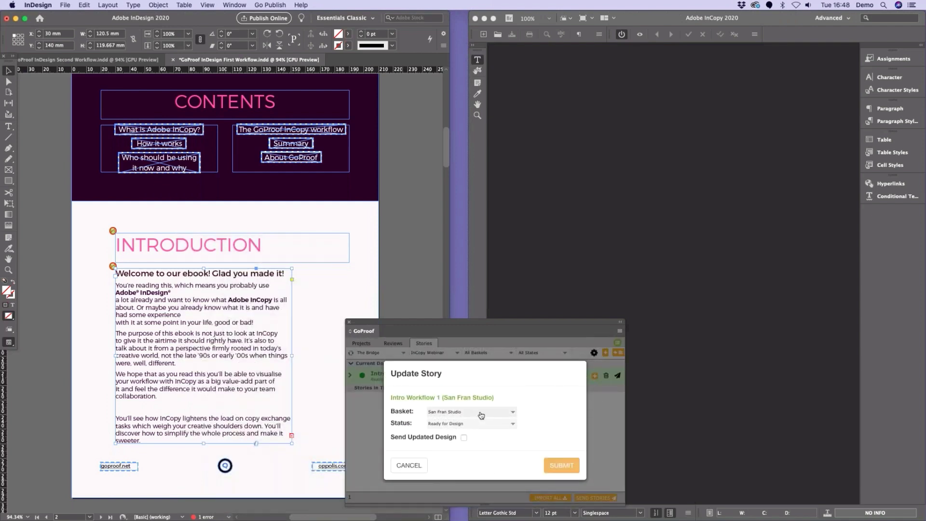
{"action": "left_click", "coordinate": [480, 415]}
{"action": "left_click", "coordinate": [462, 440]}
{"action": "left_click", "coordinate": [459, 424]}
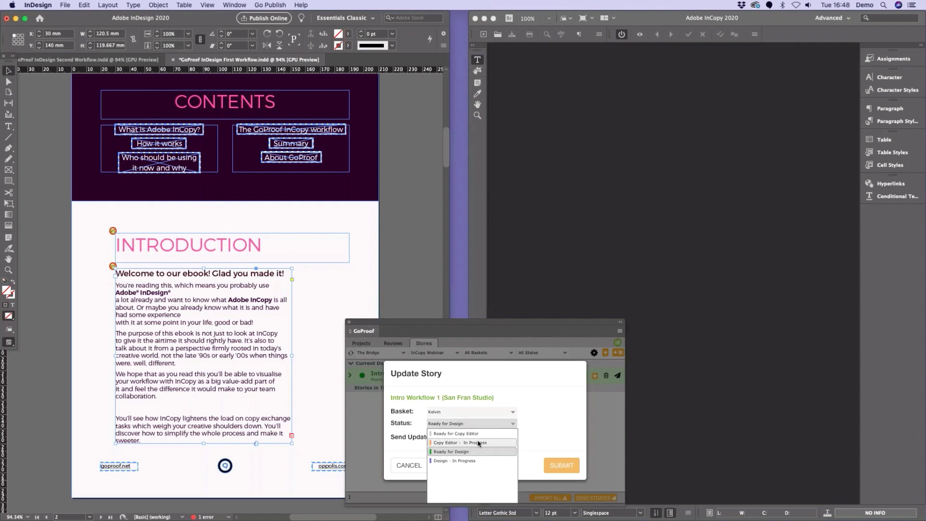
{"action": "left_click", "coordinate": [478, 444]}
{"action": "left_click", "coordinate": [464, 438]}
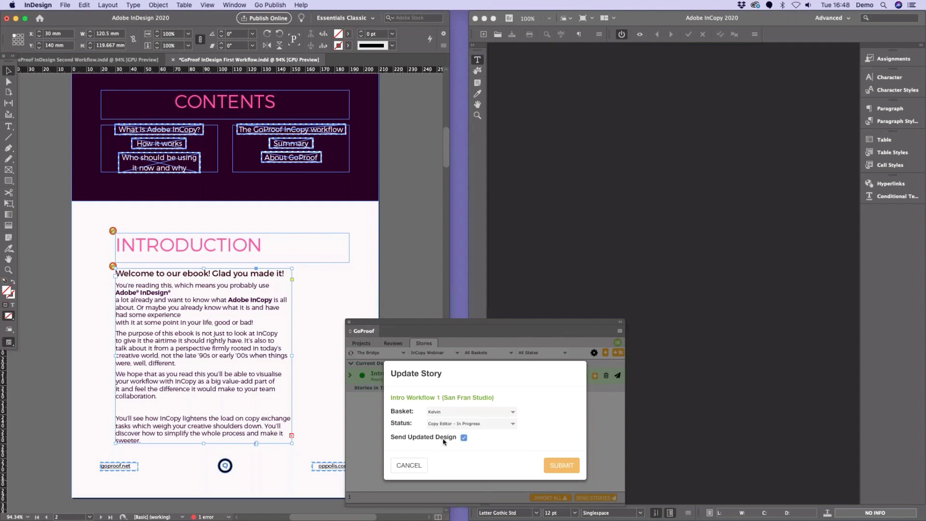
{"action": "left_click", "coordinate": [563, 467]}
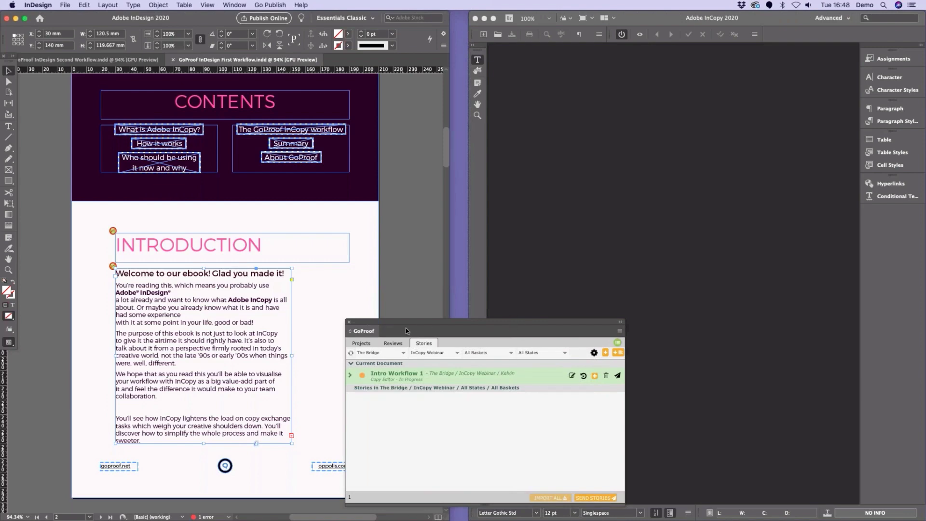
Switch to InCopy and open the Intro Workflow 1 story for editing from the GoProof stories list
{"action": "left_click_drag", "start_coordinate": [413, 326], "coordinate": [236, 325]}
{"action": "left_click", "coordinate": [757, 378]}
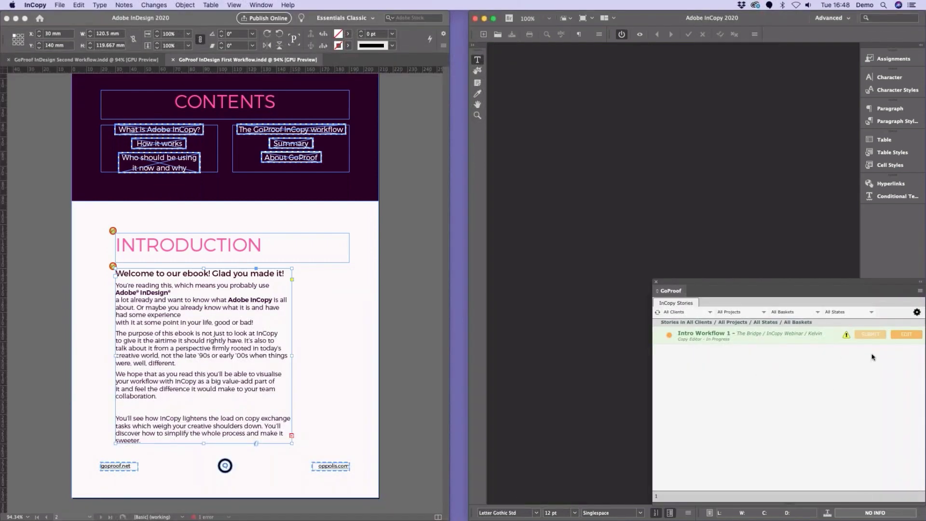
{"action": "left_click", "coordinate": [906, 335]}
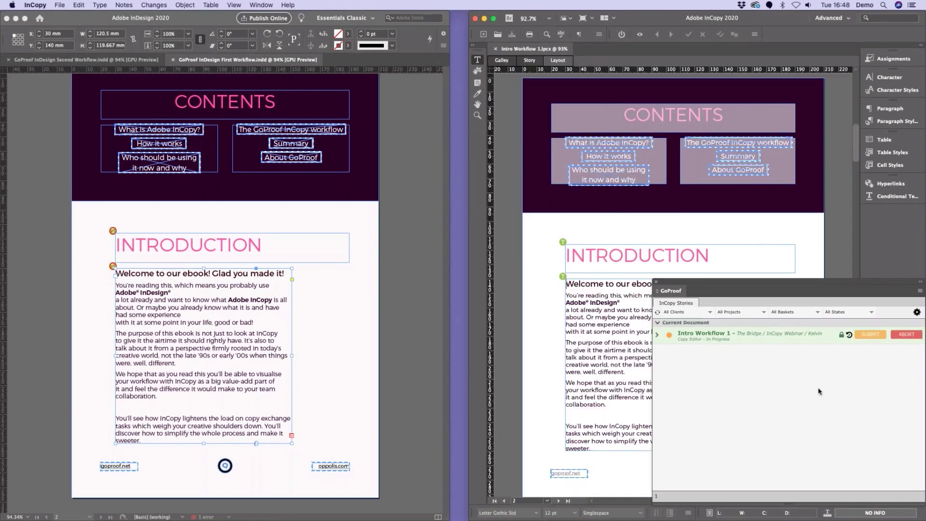
{"action": "left_click_drag", "start_coordinate": [717, 297], "coordinate": [710, 278]}
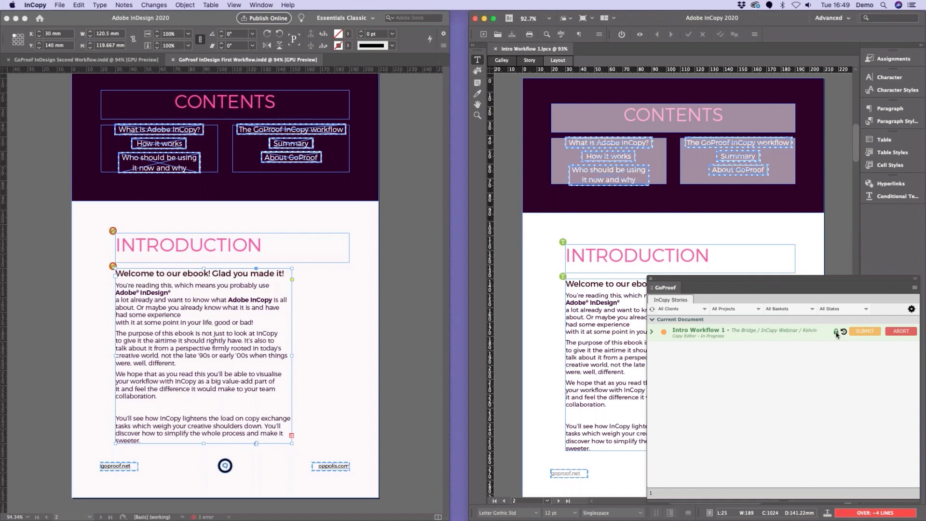
In Story view, delete the paragraph beginning "We hope that as you read this" along with its leftover blank line
{"action": "left_click", "coordinate": [530, 62]}
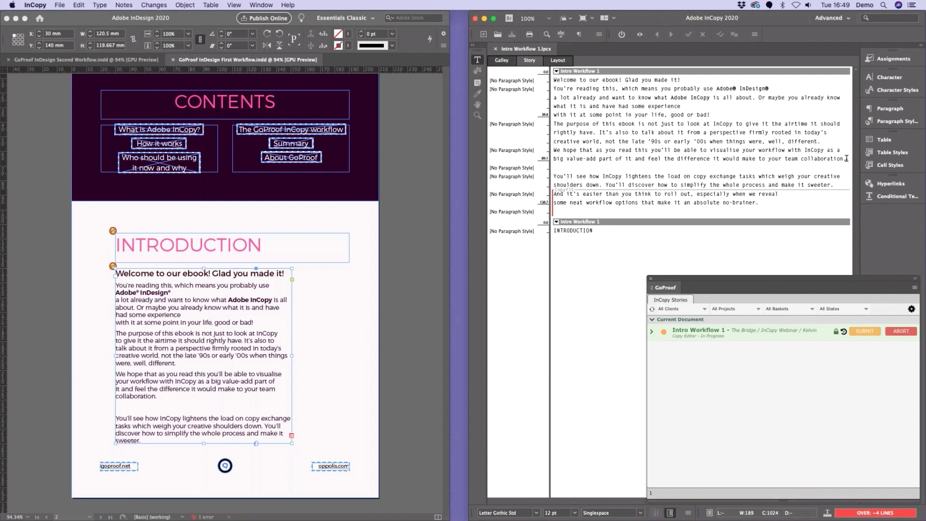
{"action": "left_click_drag", "start_coordinate": [847, 159], "coordinate": [541, 152]}
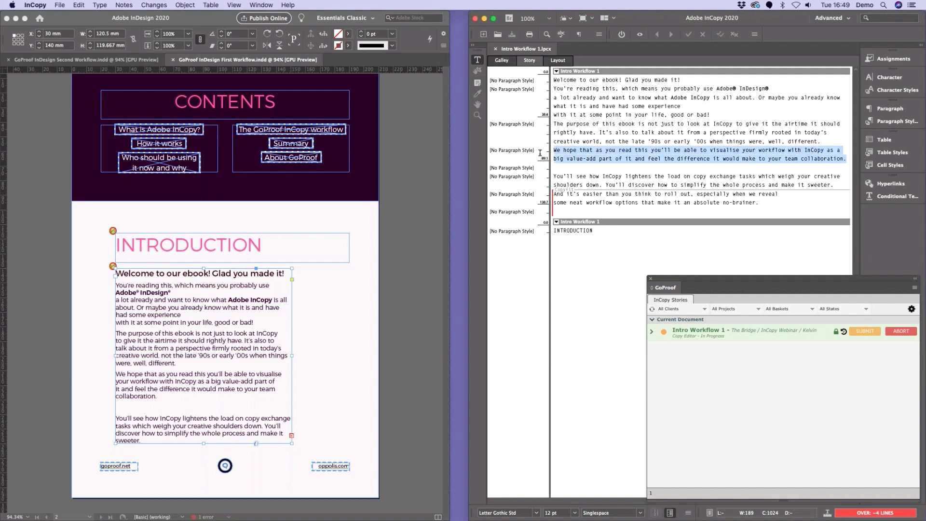
{"action": "key", "text": "BackSpace"}
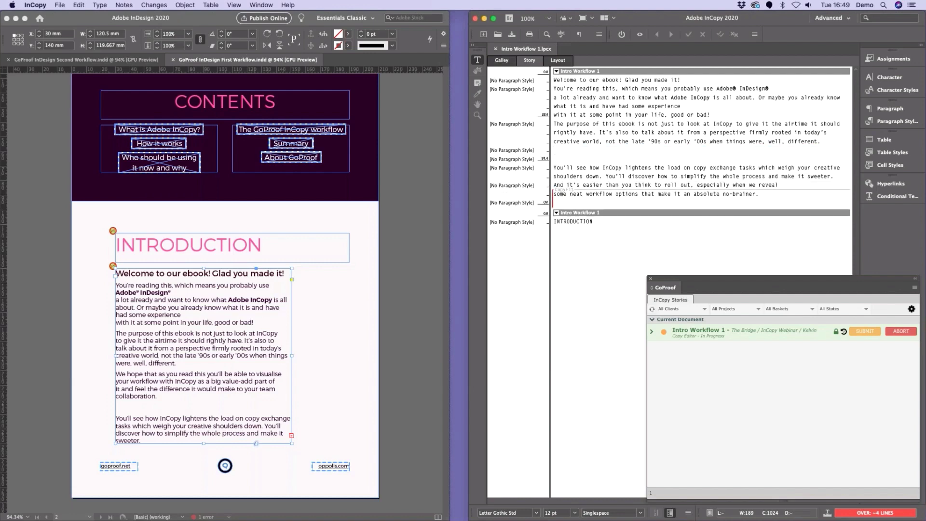
{"action": "key", "text": "BackSpace"}
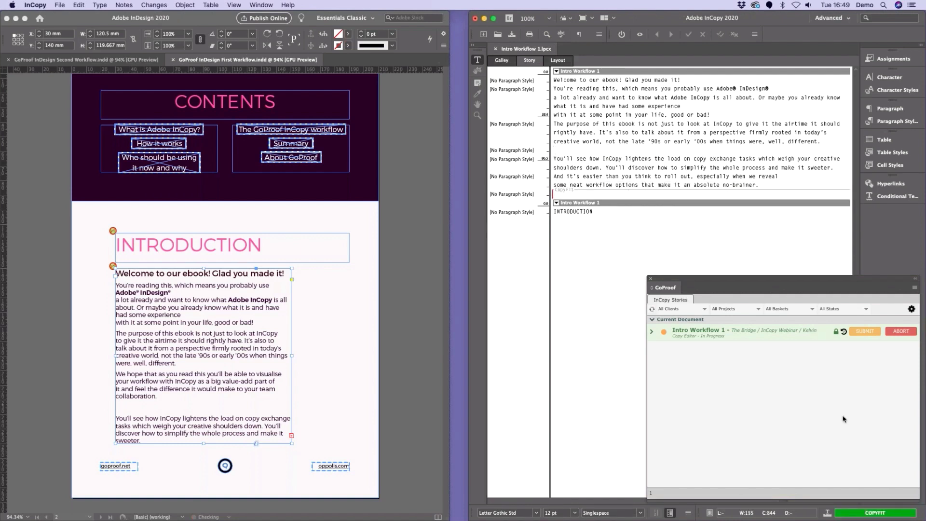
Submit the shortened Intro Workflow 1 copy to the San Fran Studio basket with the status Ready for Design
{"action": "left_click", "coordinate": [866, 331]}
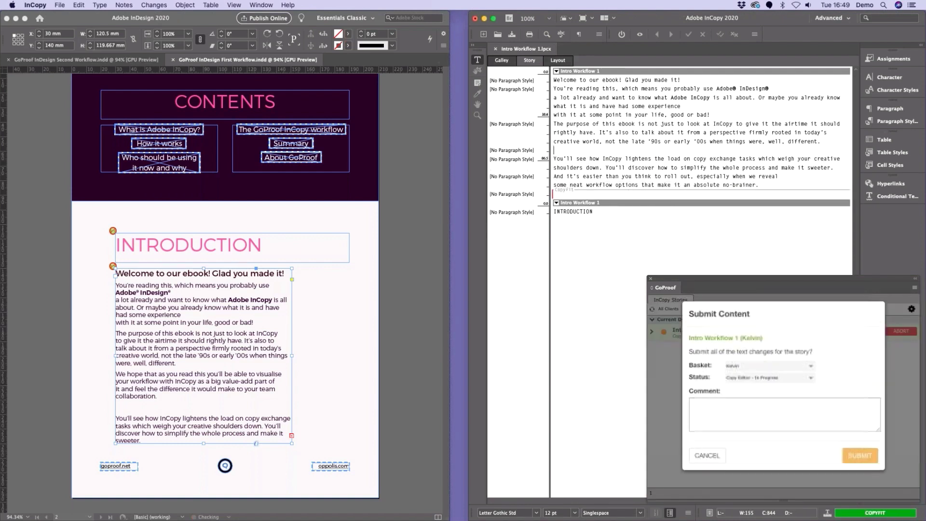
{"action": "left_click", "coordinate": [795, 377]}
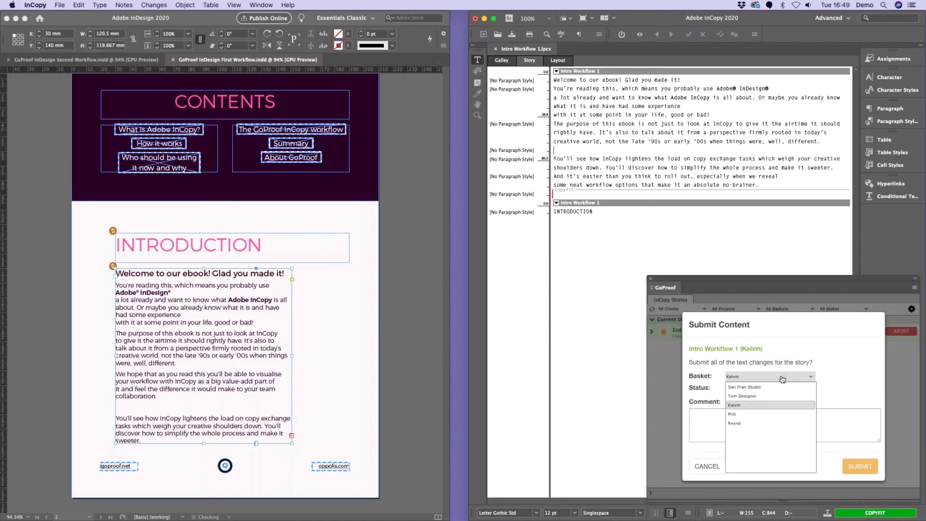
{"action": "left_click", "coordinate": [755, 388]}
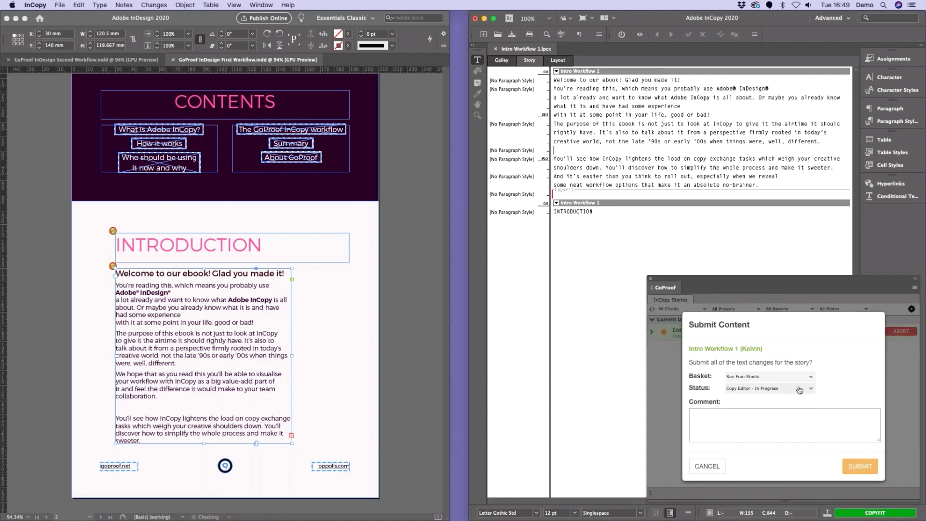
{"action": "left_click", "coordinate": [799, 389]}
{"action": "left_click", "coordinate": [746, 418]}
{"action": "left_click", "coordinate": [860, 467]}
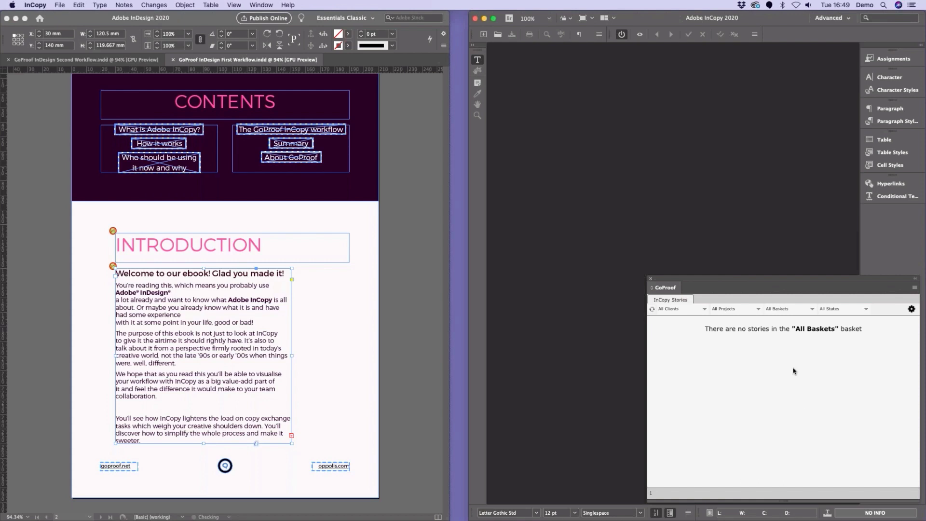
Switch to InDesign, import version 3 of the Intro Workflow 1 copy, and check how it fits the body text frame
{"action": "left_click", "coordinate": [444, 244]}
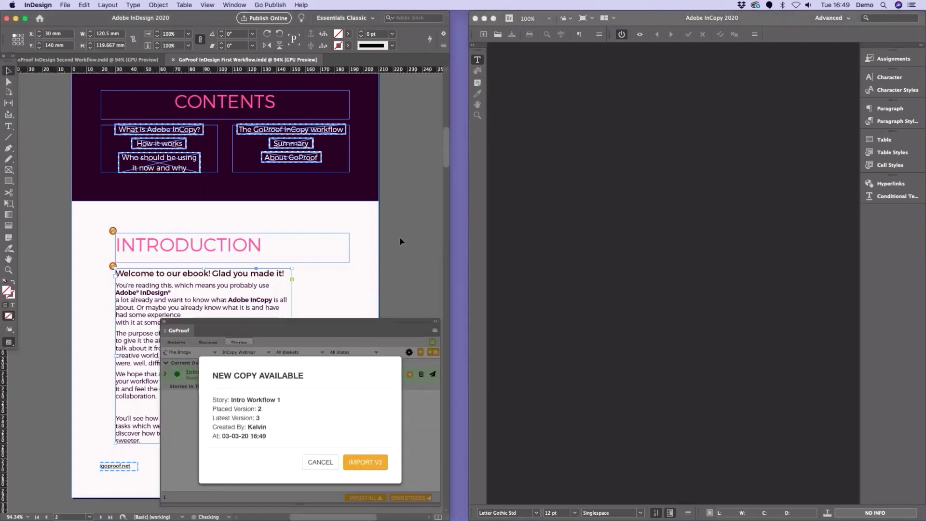
{"action": "left_click", "coordinate": [366, 464]}
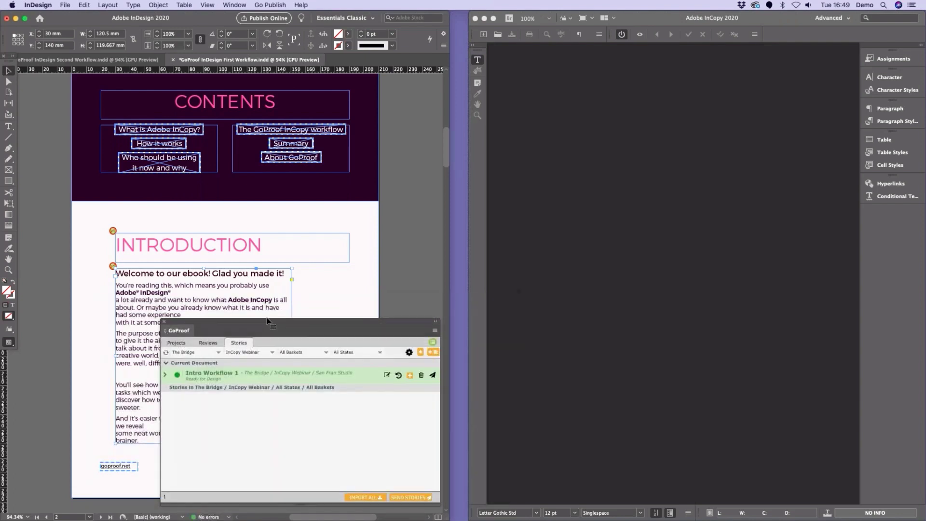
{"action": "left_click_drag", "start_coordinate": [284, 321], "coordinate": [406, 295]}
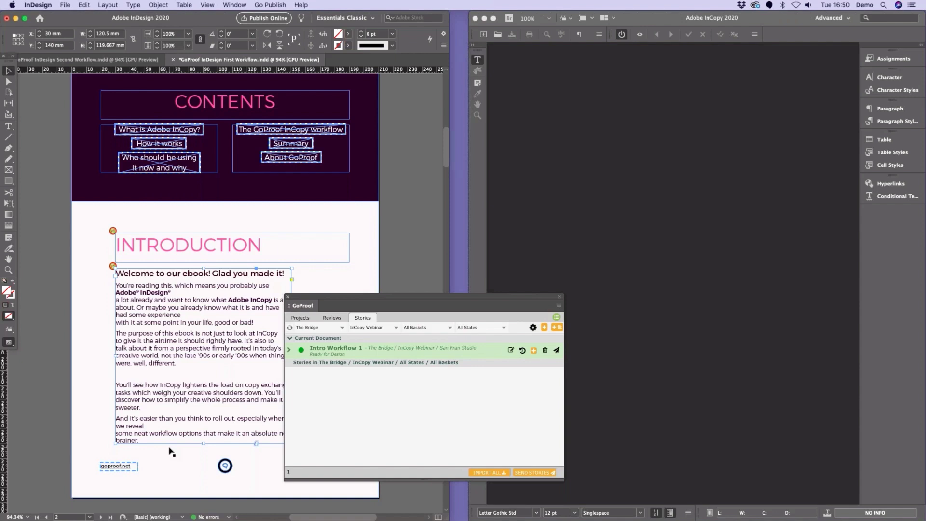
{"action": "left_click_drag", "start_coordinate": [472, 303], "coordinate": [316, 327]}
Bring the GoProof InDesign Second Workflow document to the front, switch to InCopy, and list all GoProof story templates
{"action": "left_click", "coordinate": [118, 60]}
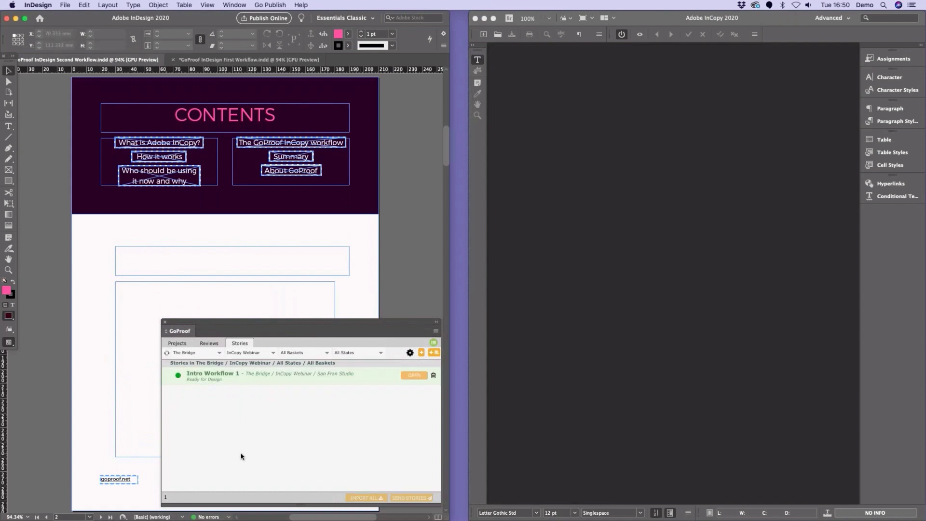
{"action": "left_click", "coordinate": [754, 429]}
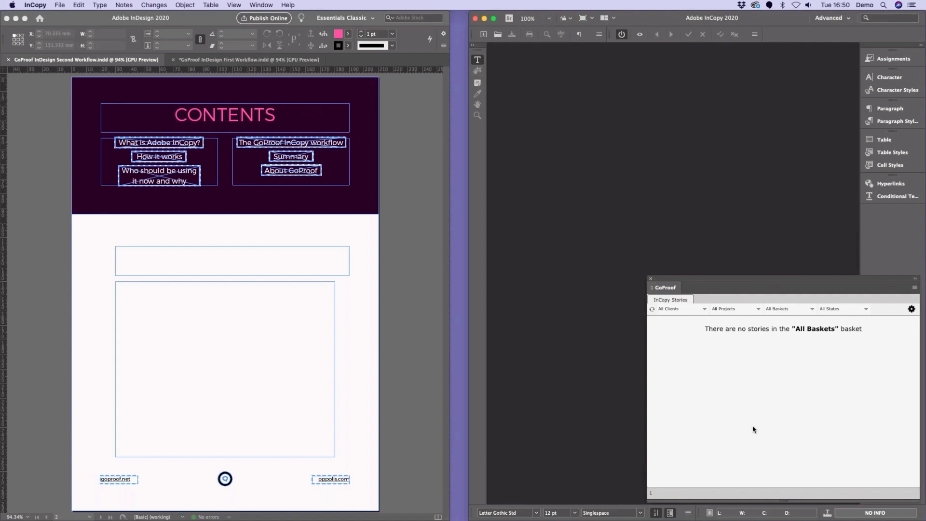
{"action": "left_click", "coordinate": [802, 312]}
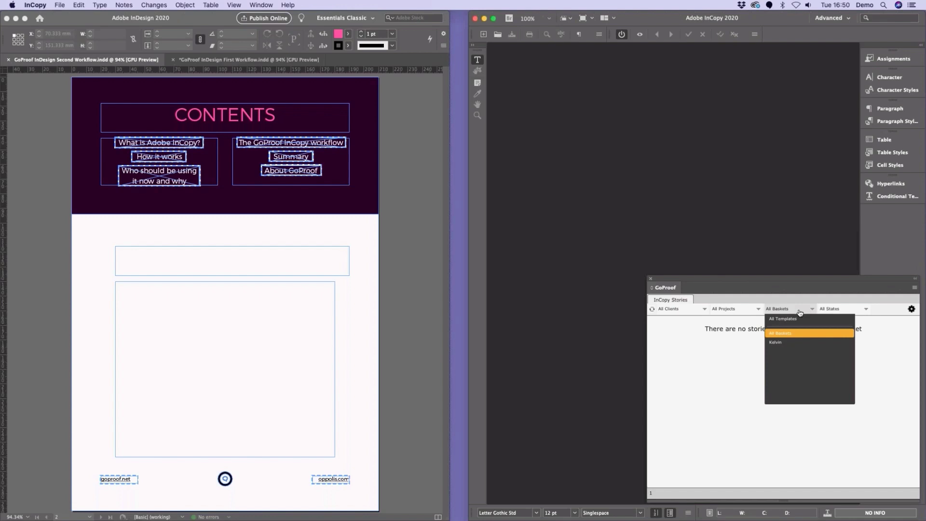
{"action": "left_click", "coordinate": [789, 333]}
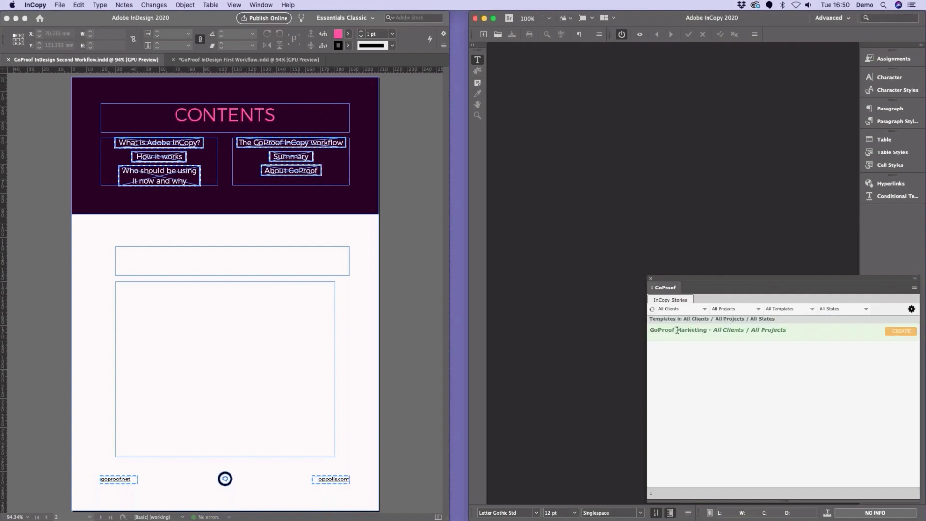
Start creating a story from the GoProof Marketing template and name it Intro Workflow 2
{"action": "left_click", "coordinate": [903, 333]}
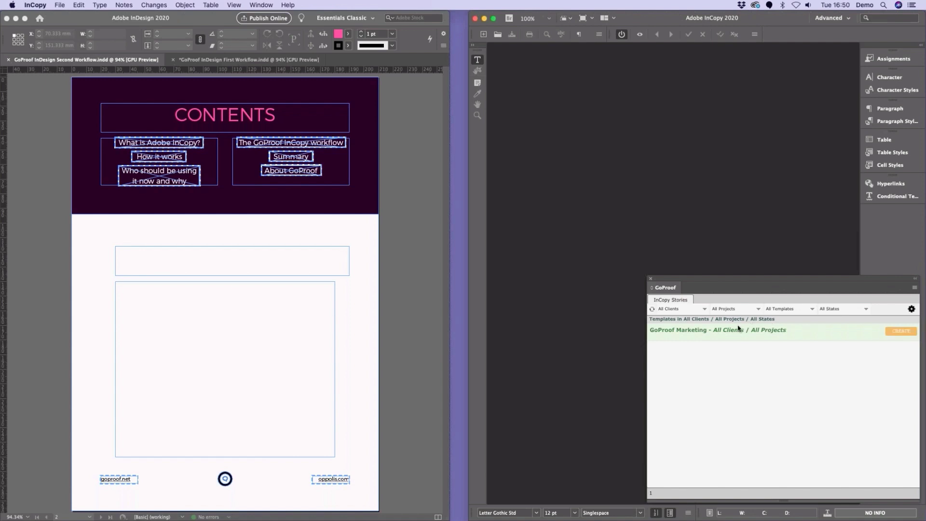
{"action": "left_click", "coordinate": [898, 332]}
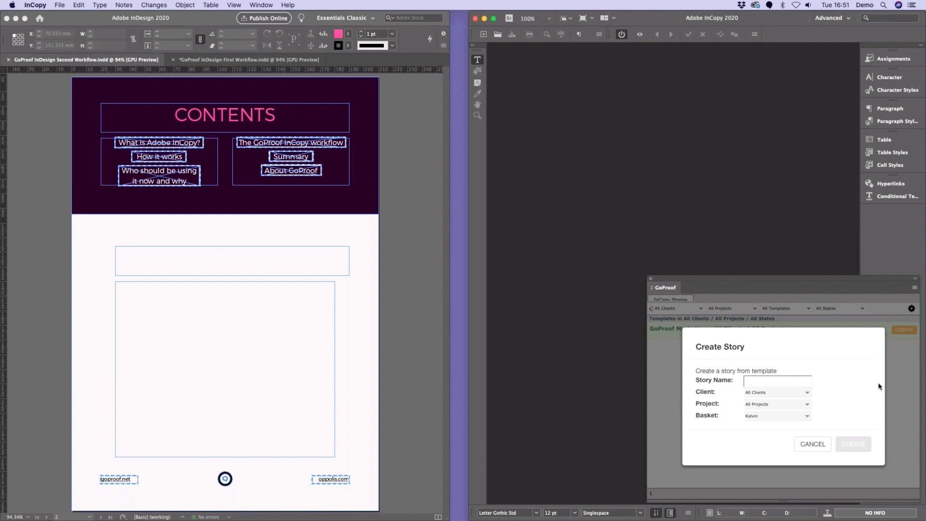
{"action": "left_click", "coordinate": [765, 381]}
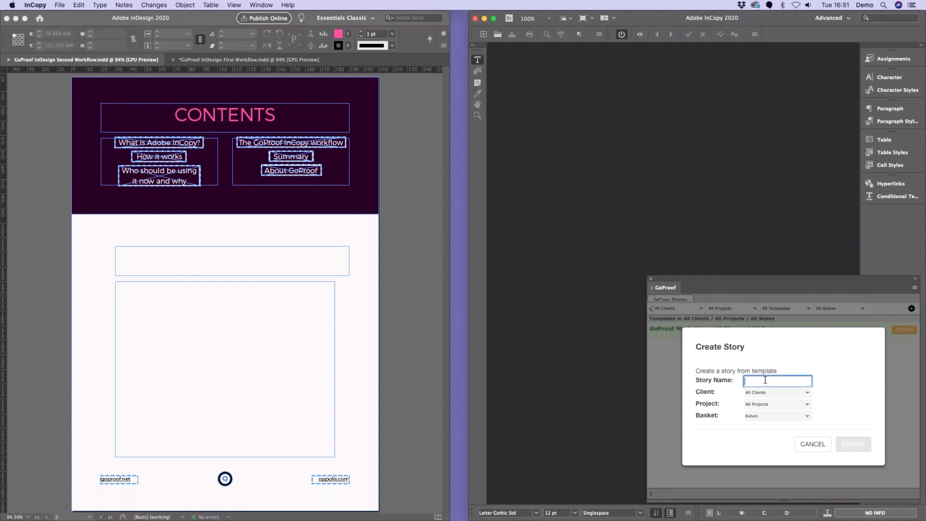
{"action": "type", "text": "Int"}
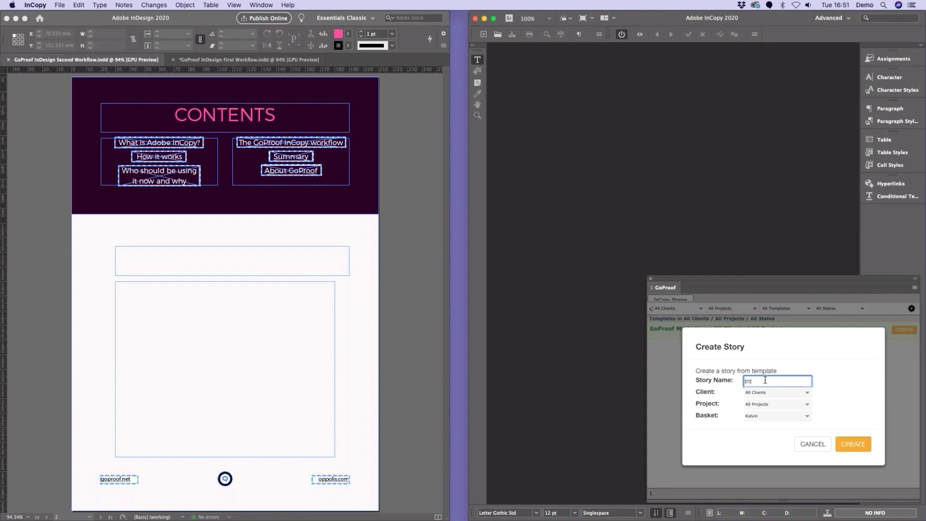
{"action": "type", "text": "ro Workflow 2"}
Assign the new story to the client The Bridge and project InCopy Webinar, keeping the personal basket, and create it
{"action": "left_click", "coordinate": [807, 394]}
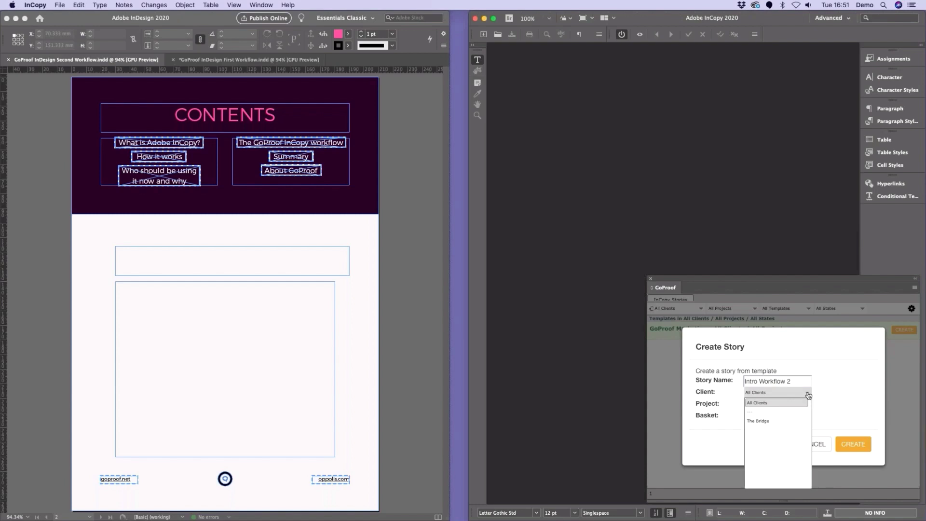
{"action": "left_click", "coordinate": [783, 420]}
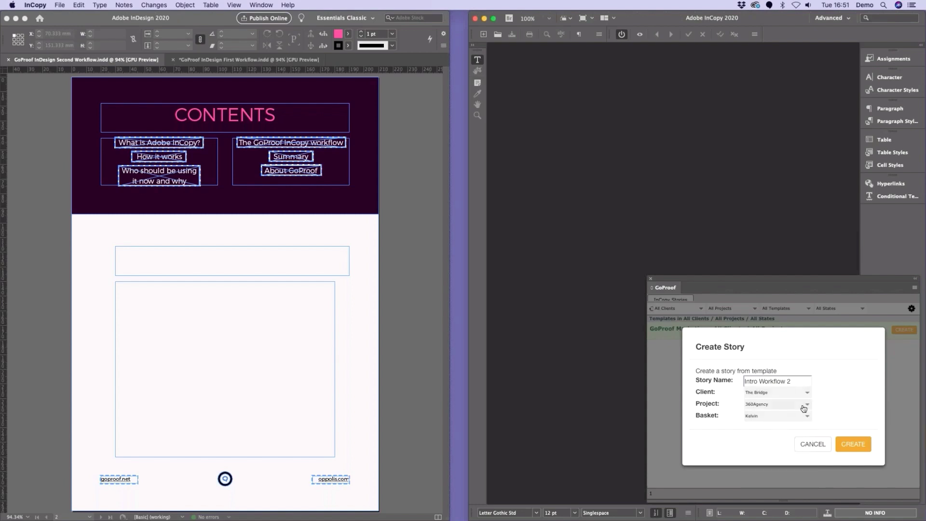
{"action": "left_click", "coordinate": [803, 409]}
{"action": "left_click", "coordinate": [763, 461]}
{"action": "left_click", "coordinate": [805, 417]}
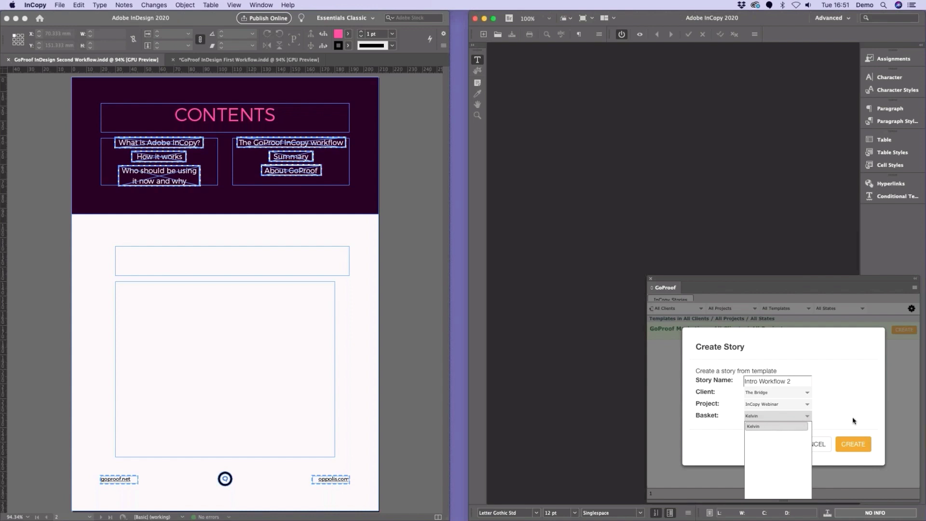
{"action": "left_click", "coordinate": [724, 443]}
{"action": "left_click", "coordinate": [854, 445]}
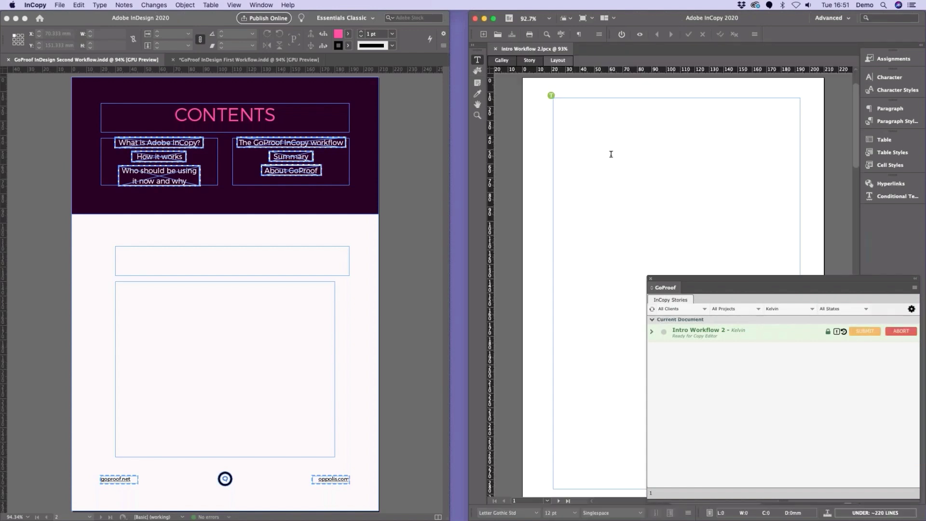
Fill the empty Intro Workflow 2 frame with the copied ebook introduction beginning "Welcome to our ebook! Glad you made it!"
{"action": "left_click", "coordinate": [620, 165]}
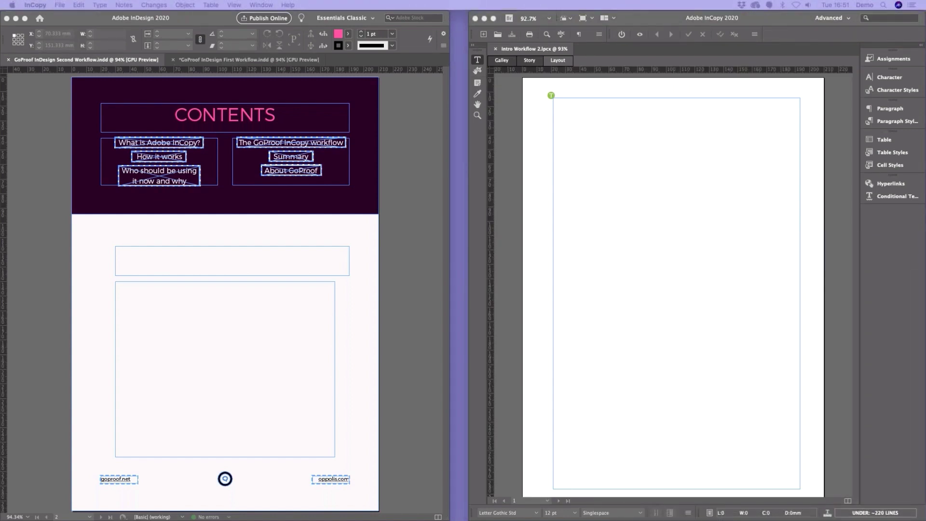
{"action": "left_click", "coordinate": [763, 172]}
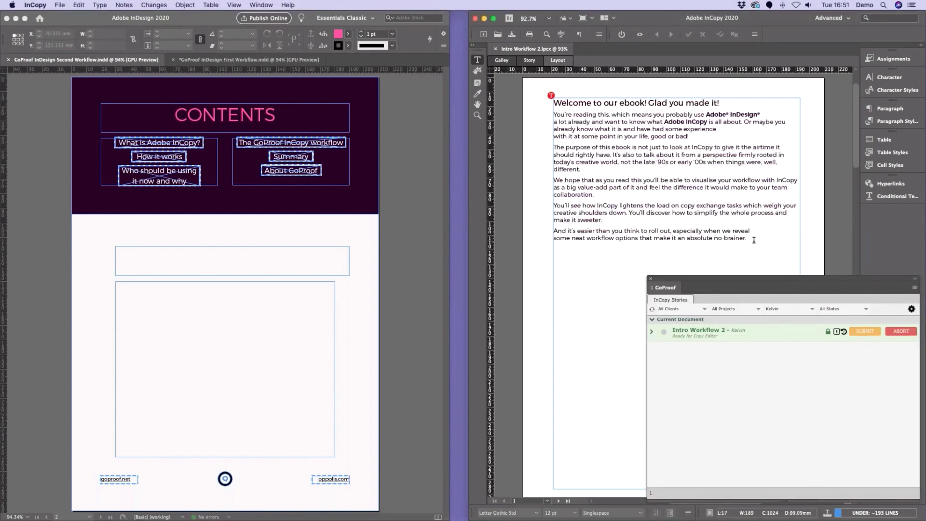
{"action": "type", "text": "lkdnfjklsdndjkl"}
{"action": "key", "text": "BackSpace"}
{"action": "key", "text": "BackSpace"}
{"action": "key", "text": "BackSpace"}
{"action": "key", "text": "BackSpace"}
{"action": "key", "text": "BackSpace"}
{"action": "key", "text": "BackSpace"}
{"action": "key", "text": "BackSpace"}
{"action": "key", "text": "BackSpace"}
{"action": "key", "text": "BackSpace"}
{"action": "key", "text": "BackSpace"}
{"action": "key", "text": "BackSpace"}
Submit the Intro Workflow 2 copy to the San Fran Studio basket with the status Ready for Design
{"action": "left_click", "coordinate": [867, 332]}
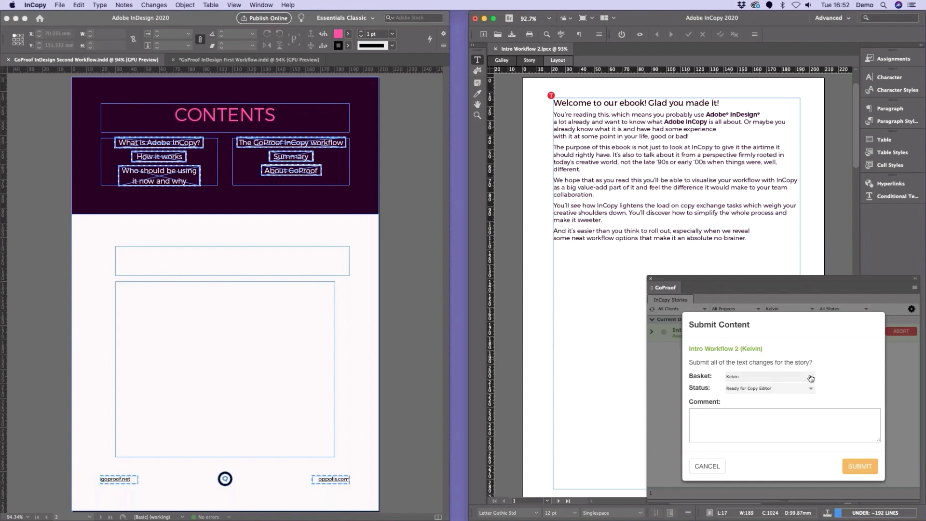
{"action": "left_click", "coordinate": [812, 378]}
{"action": "left_click", "coordinate": [742, 389]}
{"action": "left_click", "coordinate": [798, 391]}
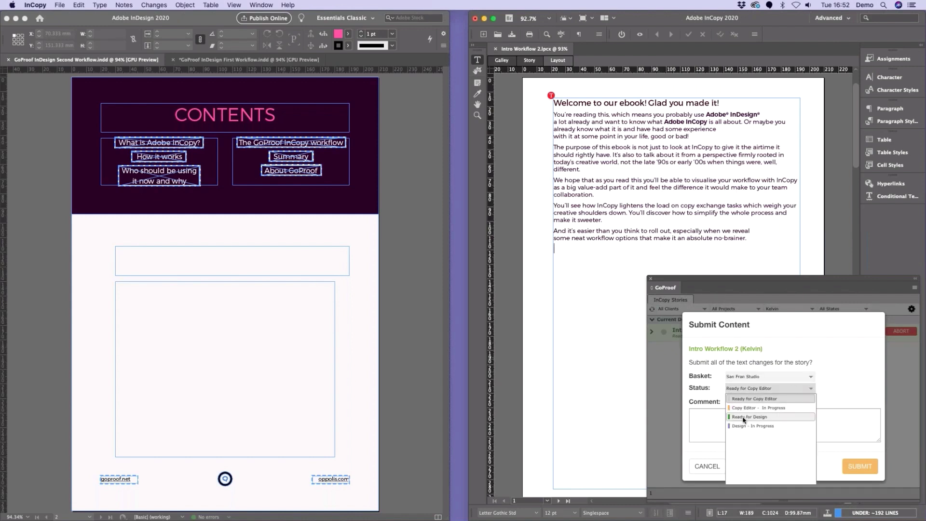
{"action": "left_click", "coordinate": [746, 418]}
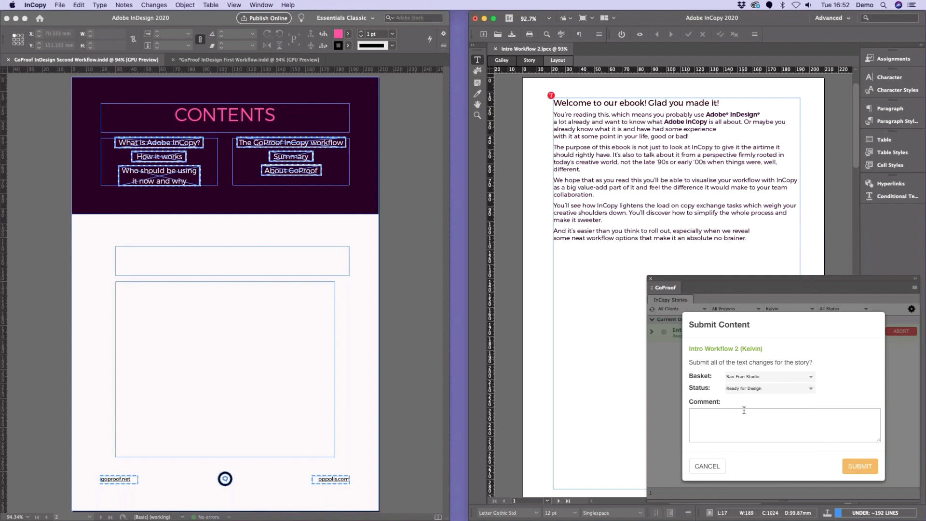
{"action": "left_click", "coordinate": [854, 467]}
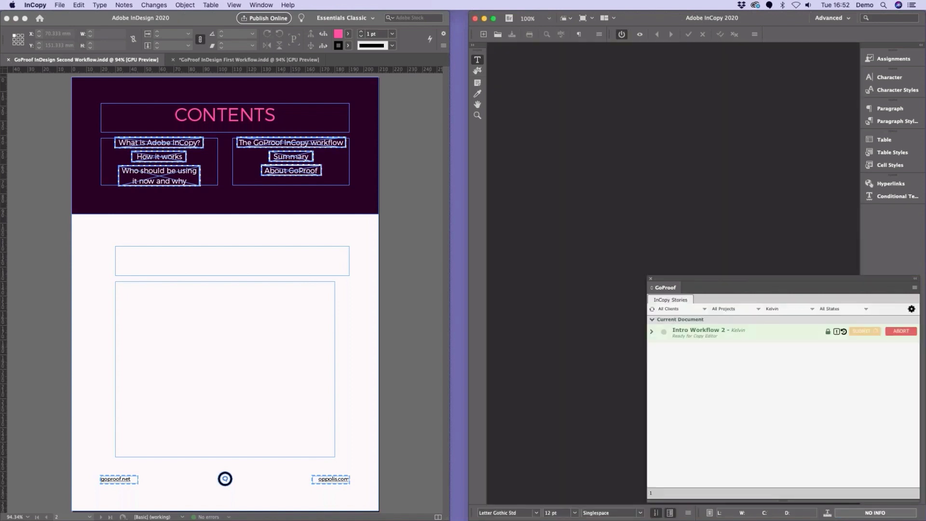
Switch to InDesign, refresh the GoProof stories, and filter the list to All Clients
{"action": "left_click", "coordinate": [403, 249]}
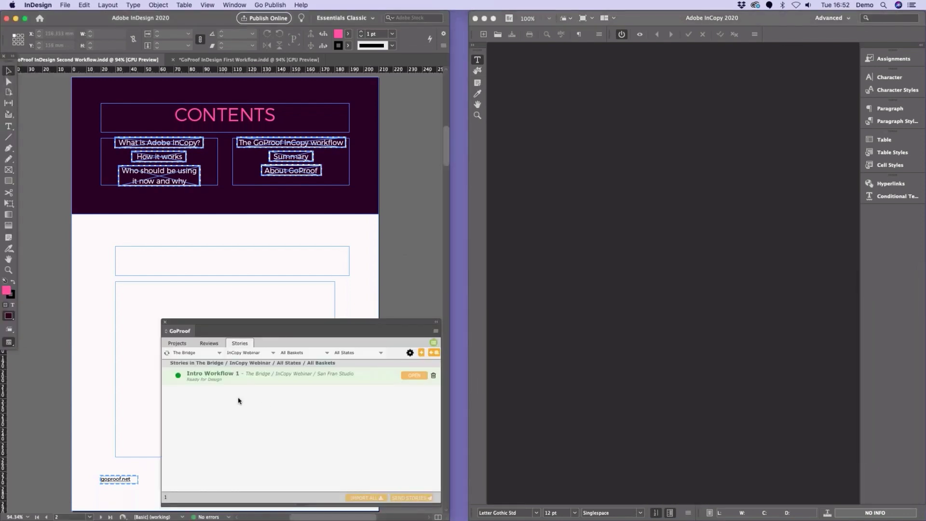
{"action": "left_click", "coordinate": [167, 353]}
{"action": "left_click", "coordinate": [205, 357]}
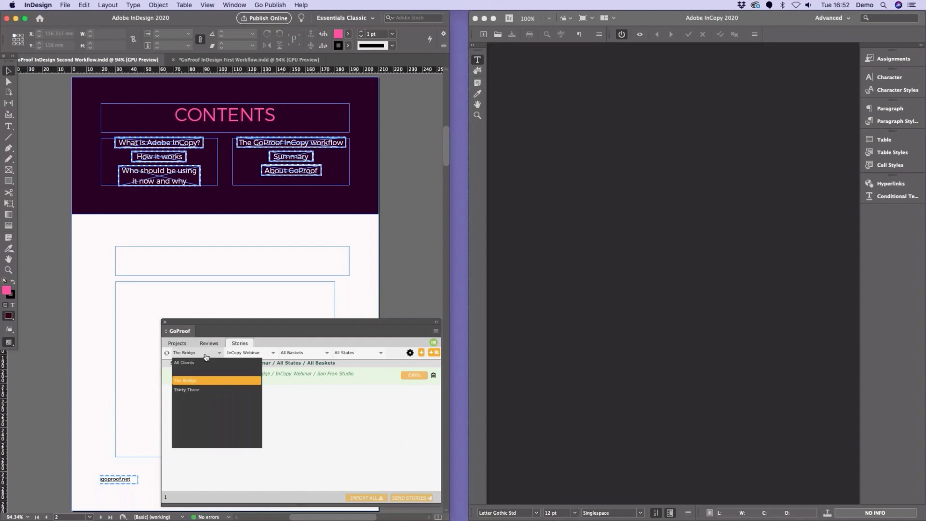
{"action": "left_click", "coordinate": [193, 359]}
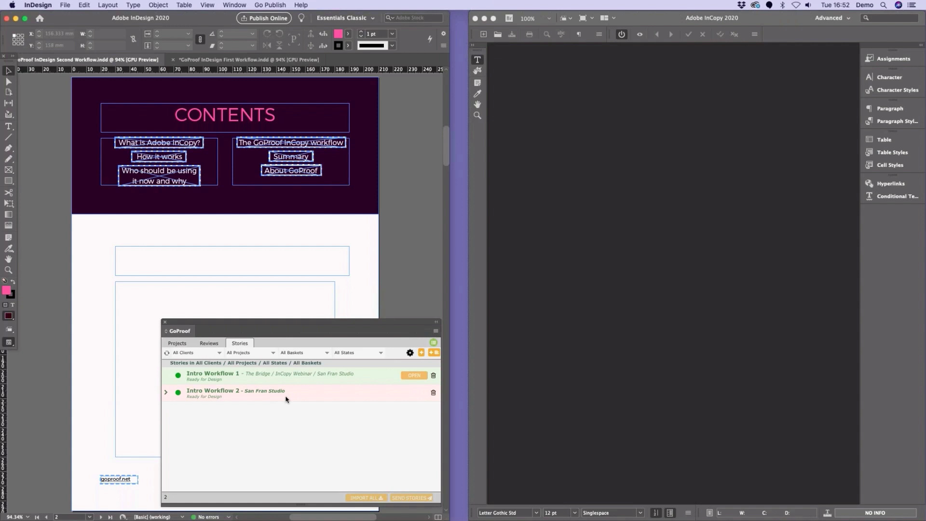
Place the Intro Workflow 2 text in the empty body frame below the heading frame and attach the story to the document
{"action": "left_click", "coordinate": [166, 393]}
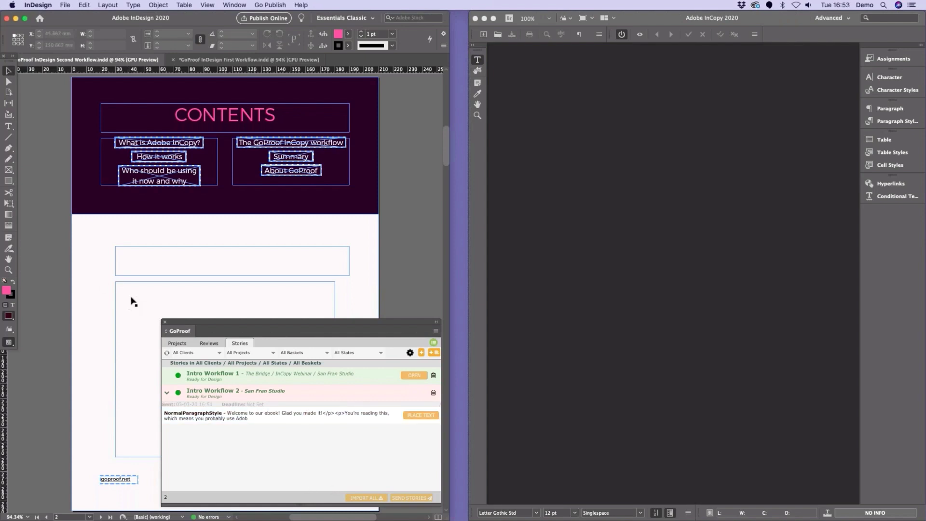
{"action": "left_click", "coordinate": [112, 351]}
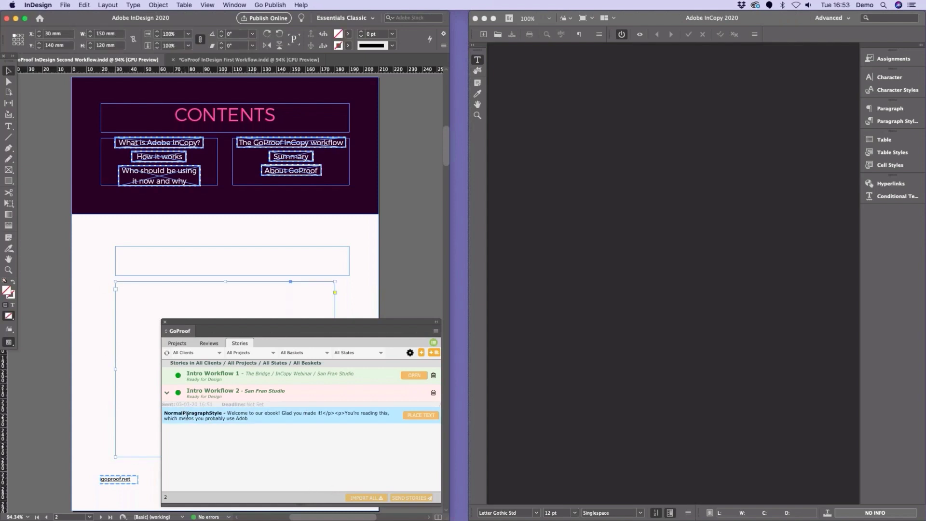
{"action": "left_click", "coordinate": [421, 416]}
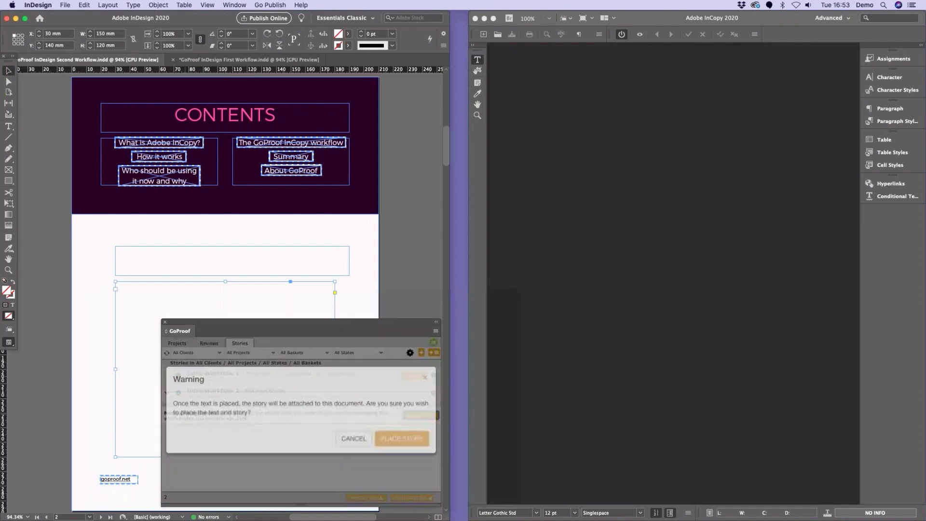
{"action": "left_click", "coordinate": [404, 452]}
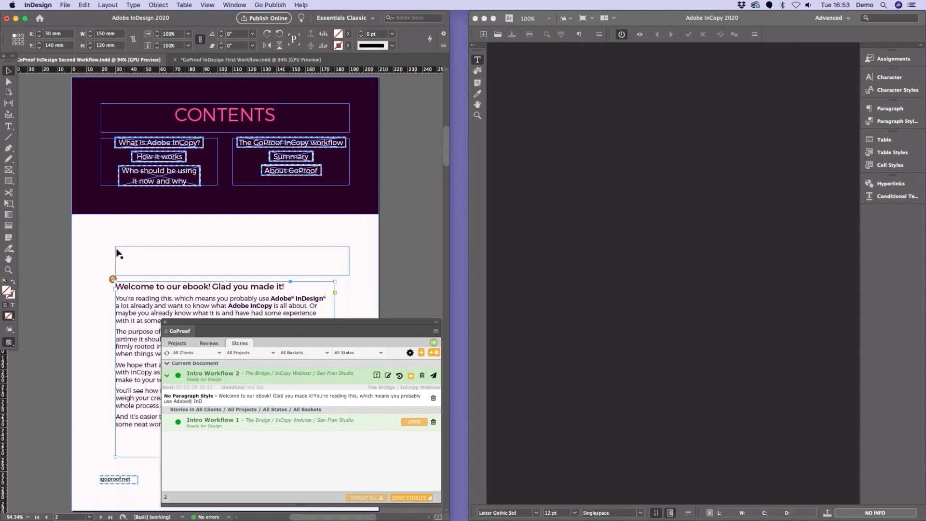
Add the empty heading frame above the introduction text to the Intro Workflow 2 story
{"action": "left_click", "coordinate": [133, 261]}
{"action": "right_click", "coordinate": [133, 261]}
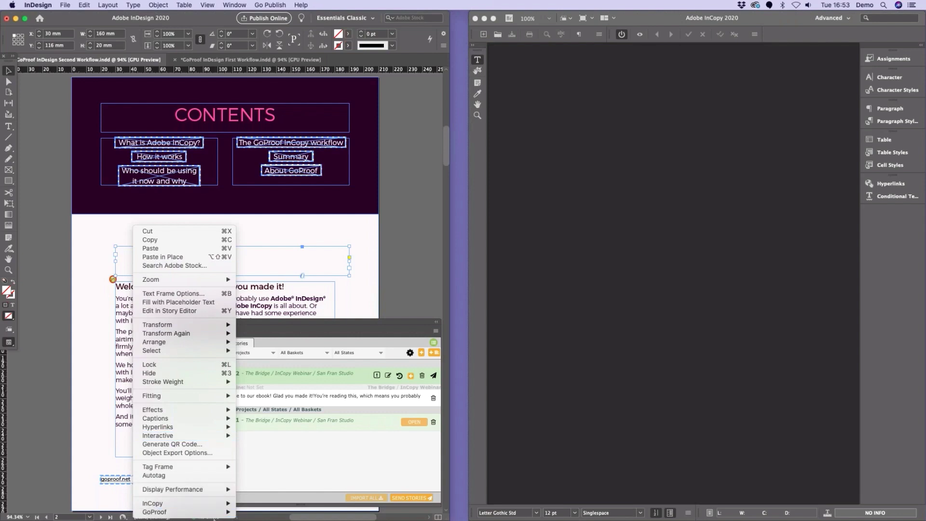
{"action": "mouse_move", "coordinate": [216, 516]}
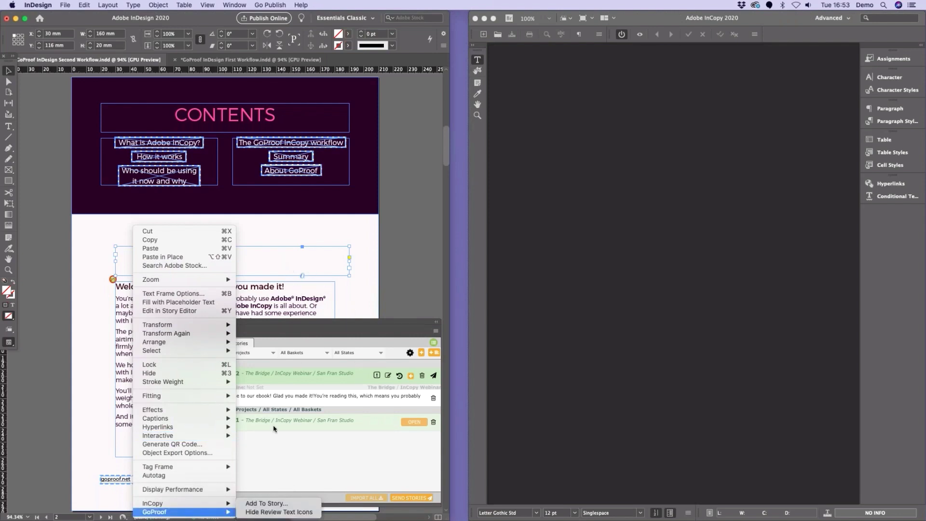
{"action": "left_click", "coordinate": [280, 503]}
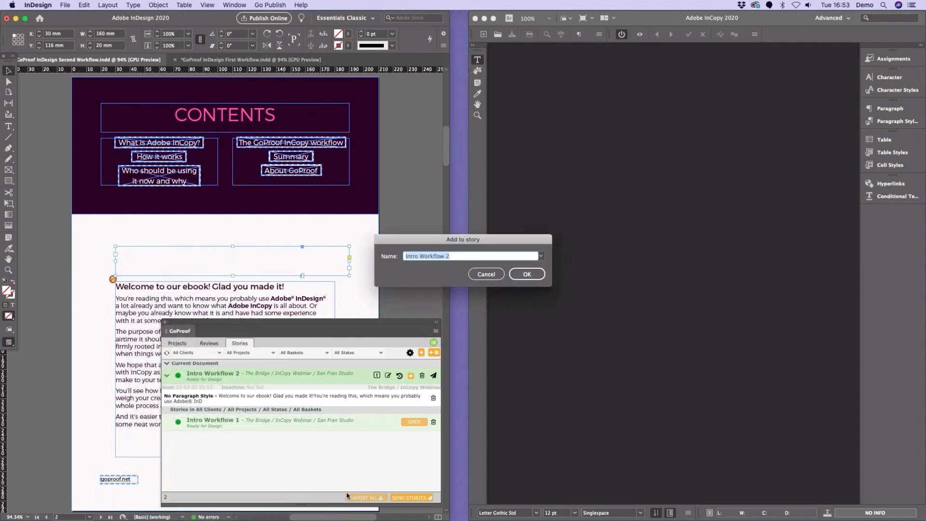
{"action": "left_click", "coordinate": [528, 273]}
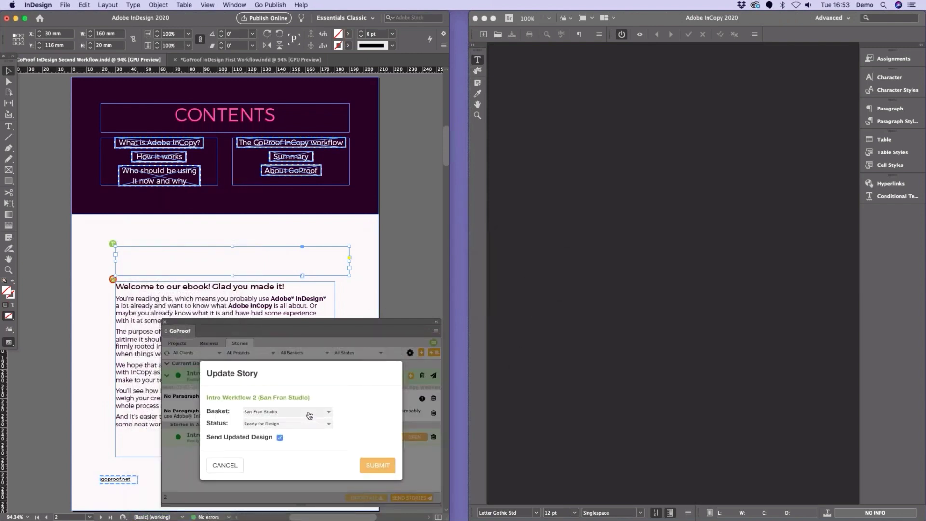
Submit the Intro Workflow 2 update with its design to the copy editor's personal basket, with the status Copy Editor - In Progress
{"action": "left_click", "coordinate": [309, 415]}
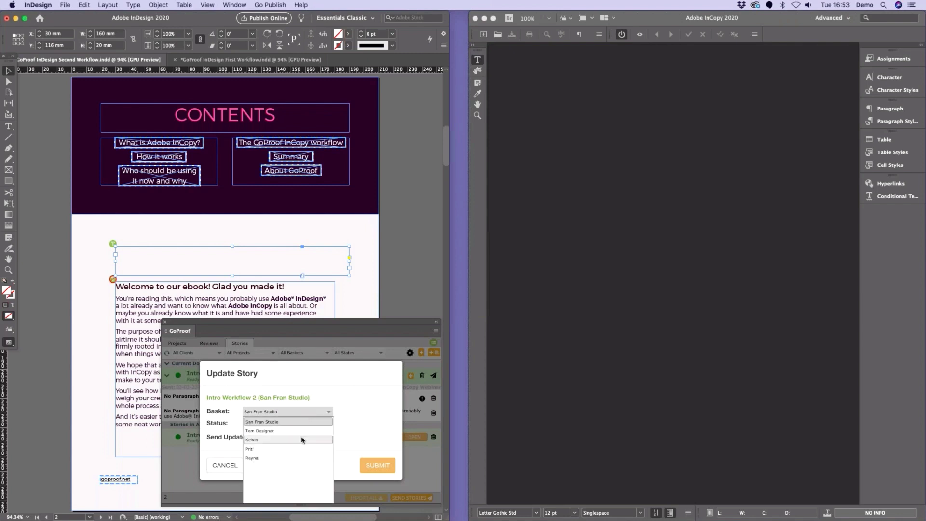
{"action": "left_click", "coordinate": [302, 441]}
{"action": "left_click", "coordinate": [269, 424]}
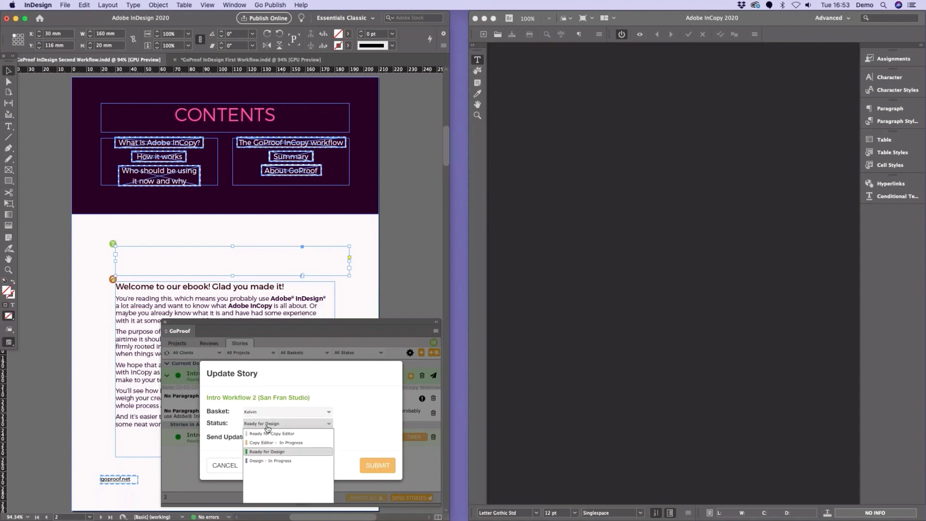
{"action": "left_click", "coordinate": [277, 443]}
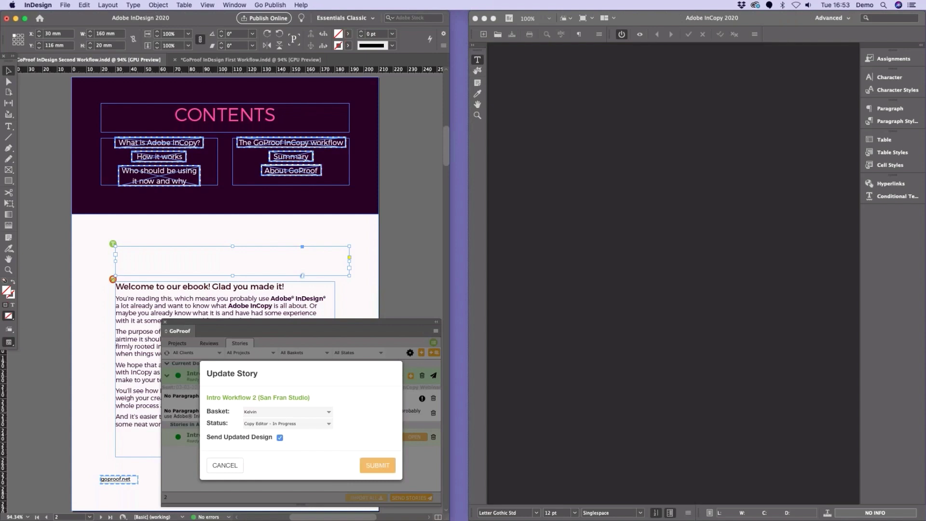
{"action": "left_click", "coordinate": [378, 467]}
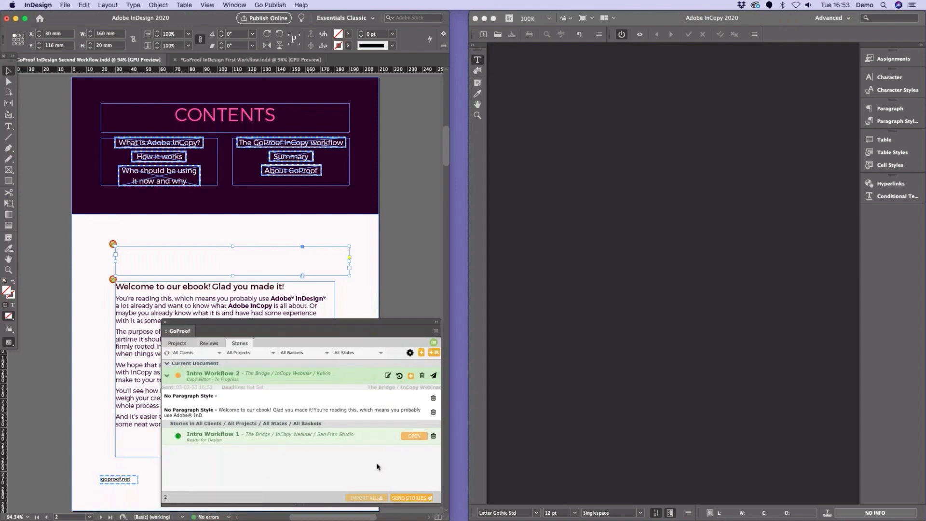
Switch to InCopy and open Intro Workflow 2 for editing from the GoProof stories list
{"action": "left_click", "coordinate": [786, 379]}
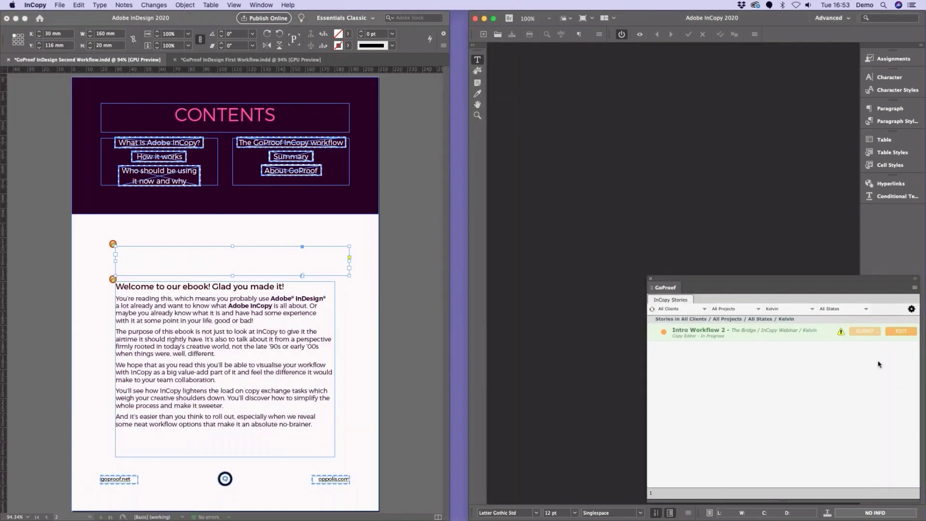
{"action": "left_click", "coordinate": [902, 332]}
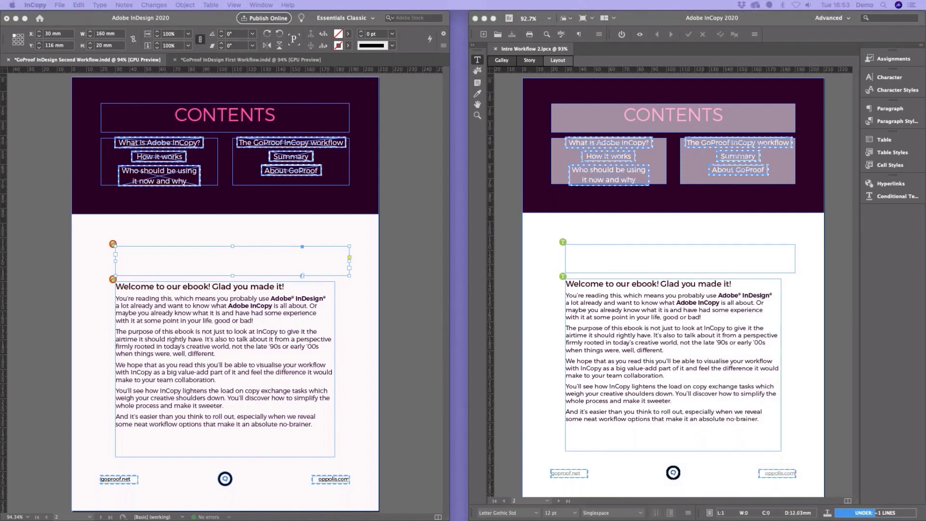
Paste the heading INTRODUCTION into the empty heading frame and submit Intro Workflow 2 to the San Fran Studio basket with the status Ready for Design
{"action": "left_click", "coordinate": [591, 252]}
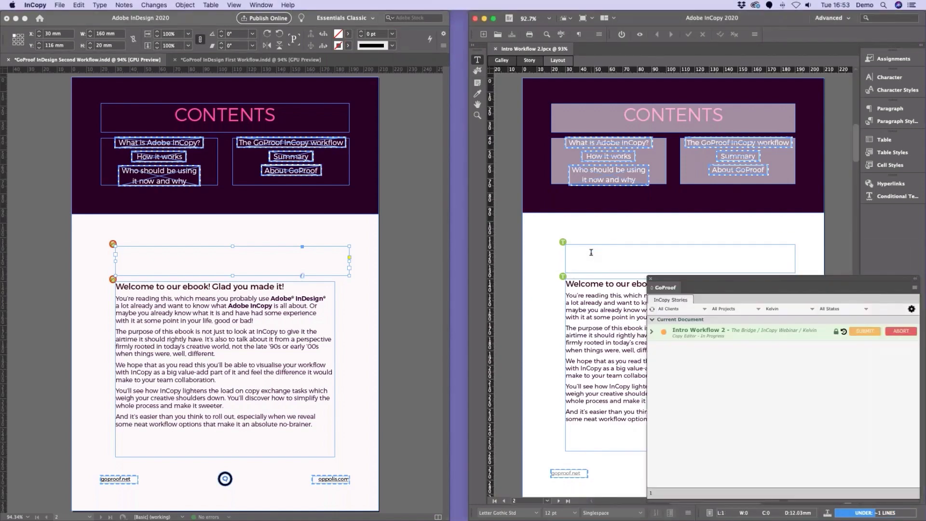
{"action": "key", "text": "super+v"}
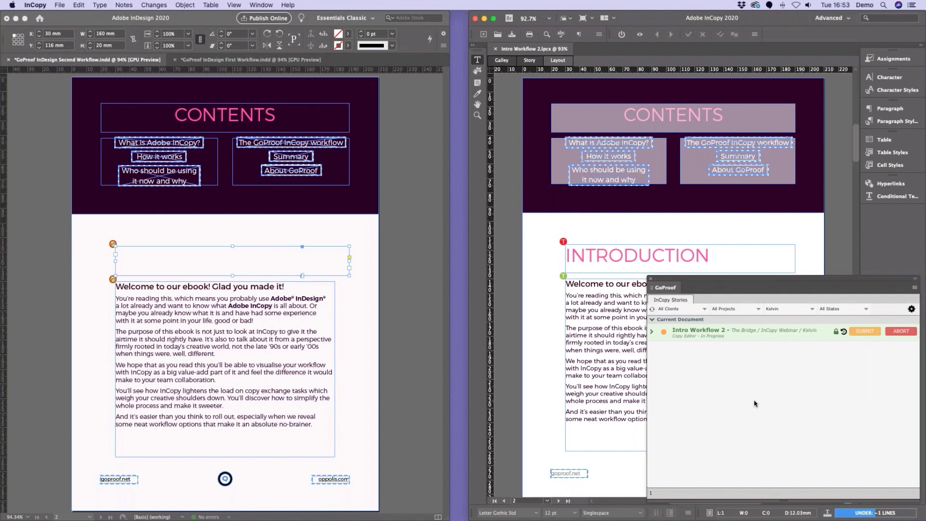
{"action": "left_click", "coordinate": [860, 332]}
{"action": "left_click", "coordinate": [756, 380]}
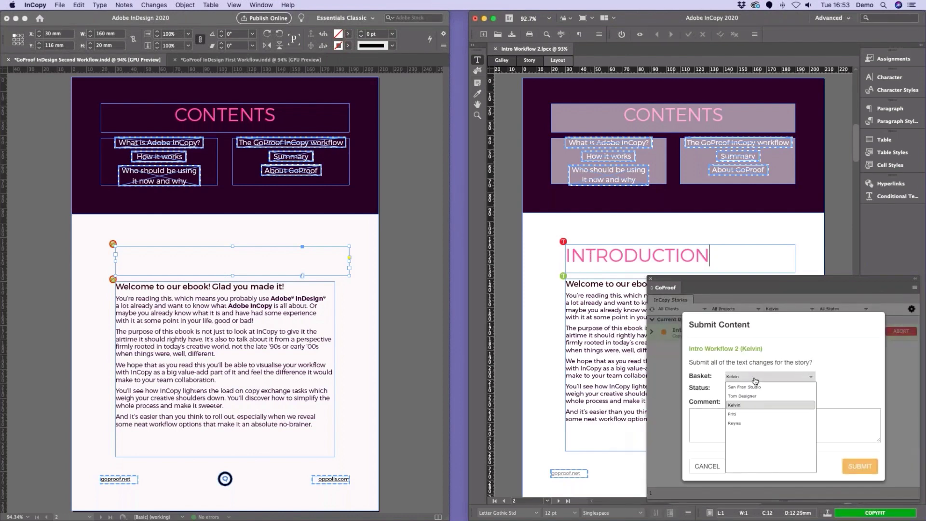
{"action": "left_click", "coordinate": [754, 388]}
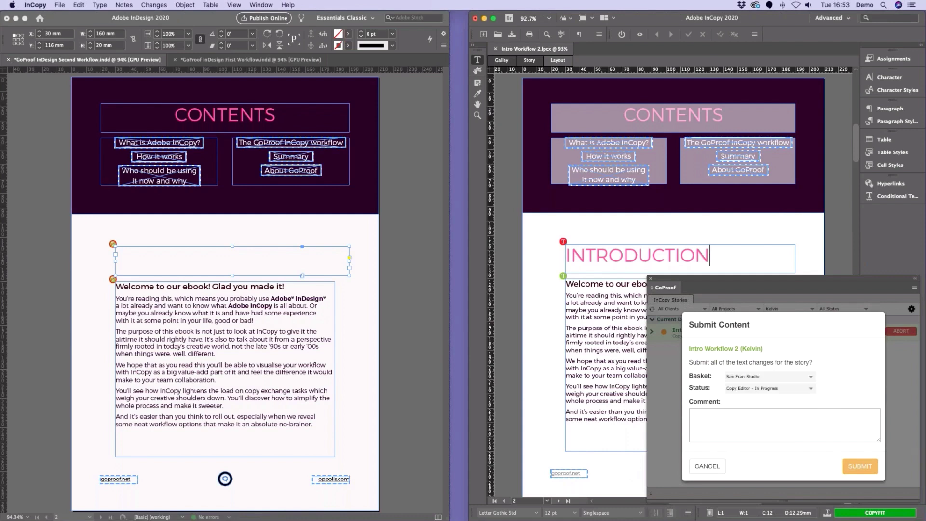
{"action": "left_click", "coordinate": [759, 390]}
{"action": "left_click", "coordinate": [769, 417]}
{"action": "left_click", "coordinate": [857, 467]}
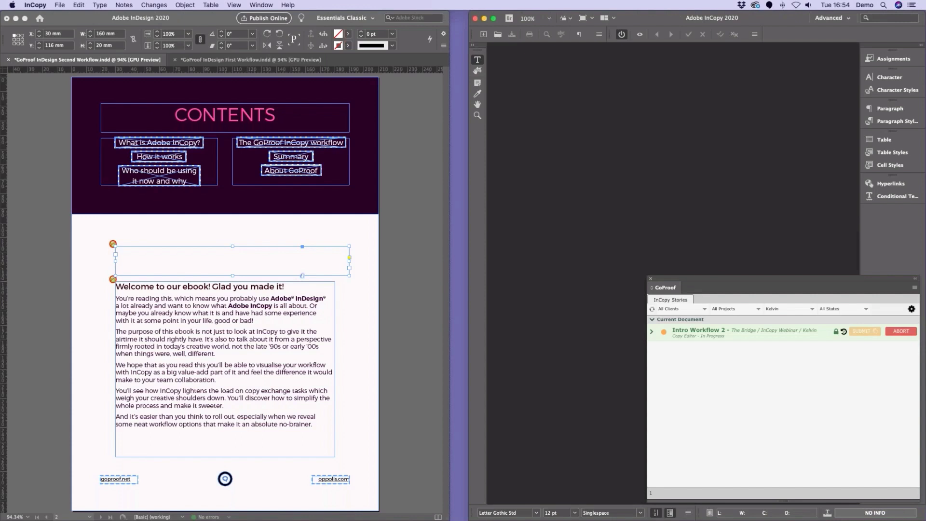
Switch to InDesign and import version 3 of the Intro Workflow 2 copy into the layout
{"action": "left_click", "coordinate": [303, 342]}
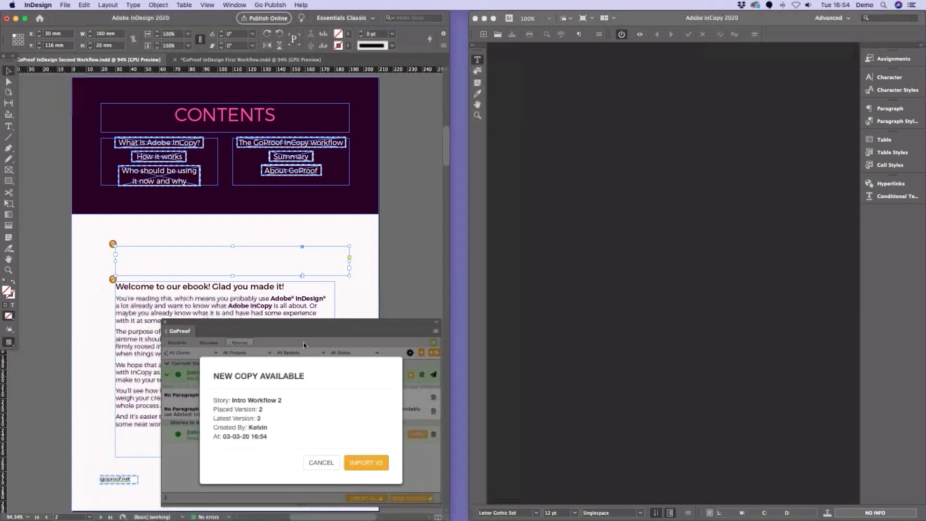
{"action": "left_click", "coordinate": [370, 463]}
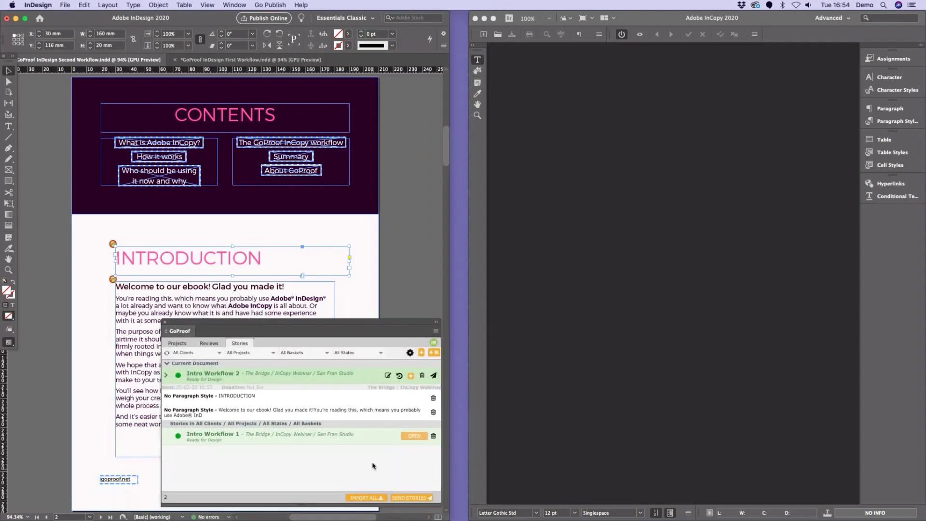